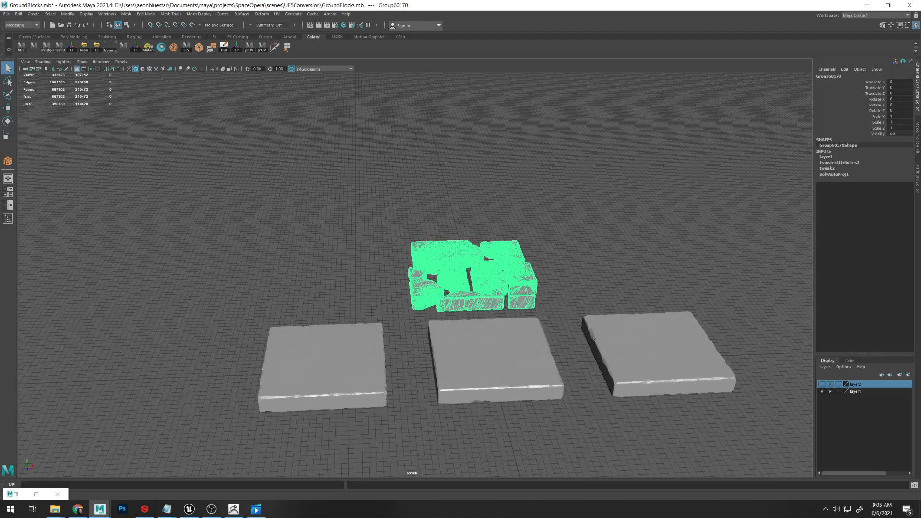
Switch to ZBrush and examine the broken ground block from several angles, comparing its mesh before and after decimation.
left_click_drag(685, 231, 681, 228)
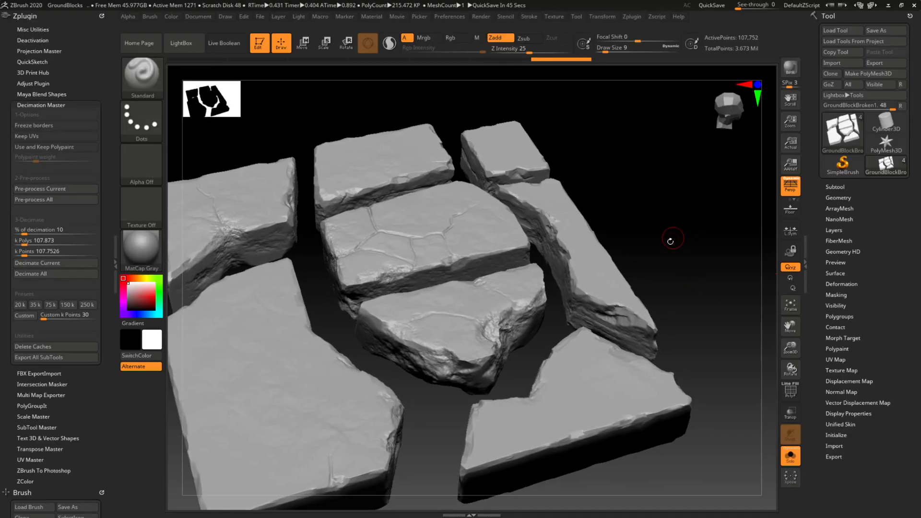
left_click_drag(691, 304, 671, 283, "alt")
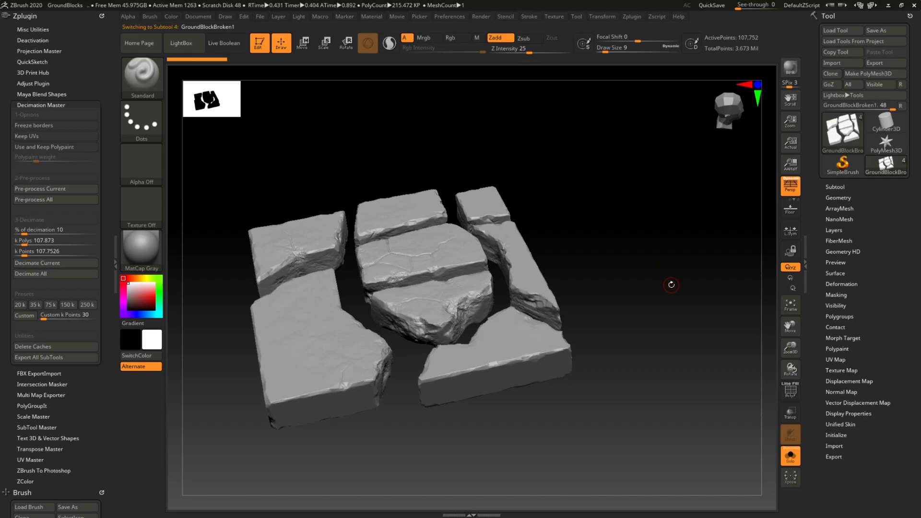
key("shift+f")
key("ctrl+z")
key("ctrl+shift+z")
key("shift+f")
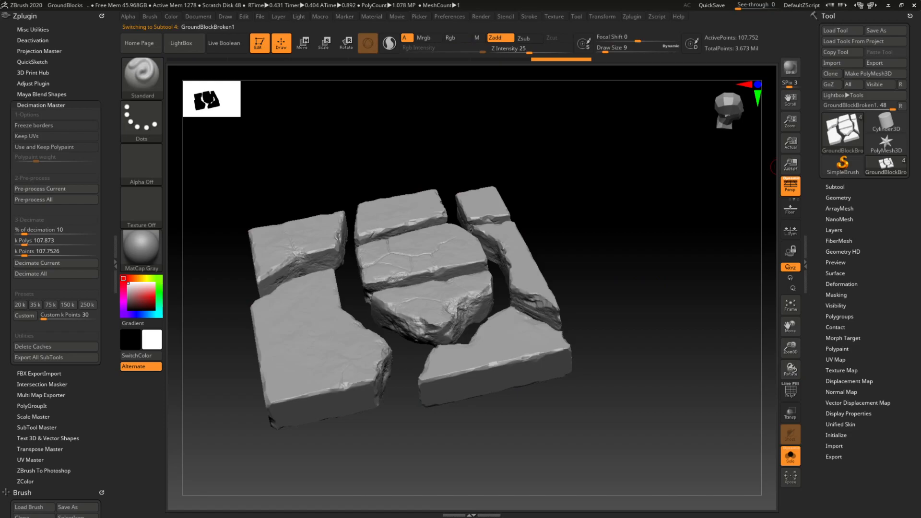
mouse_move(568, 213)
left_mouse_down("alt")
mouse_move(636, 224)
mouse_move(629, 240)
mouse_move(648, 260)
mouse_move(724, 267)
mouse_move(676, 272)
left_mouse_up("alt")
key("shift+f")
key("shift+f")
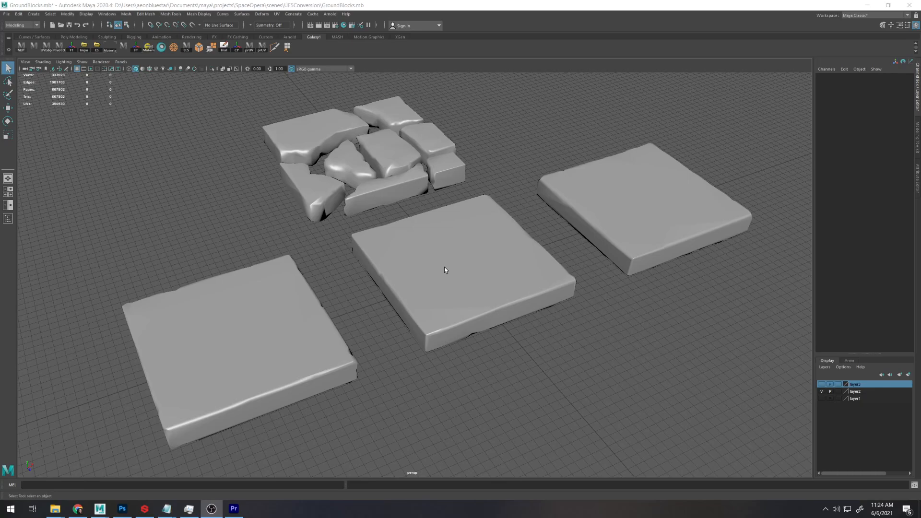
Switch to Maya and compare the low-poly blocks with the sculpted ones by hiding layer2, showing layer1 and inspecting Blocks01_Sculpt.
left_click(444, 269)
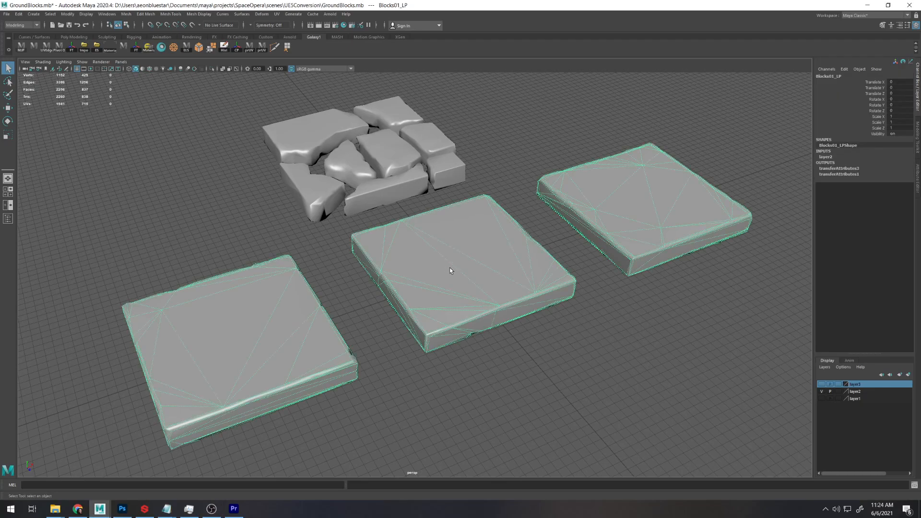
left_click(822, 392)
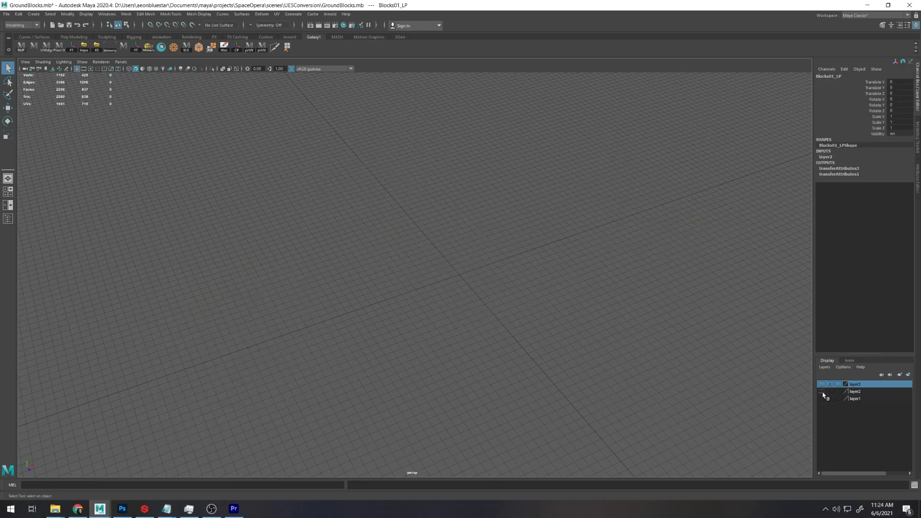
left_click(822, 398)
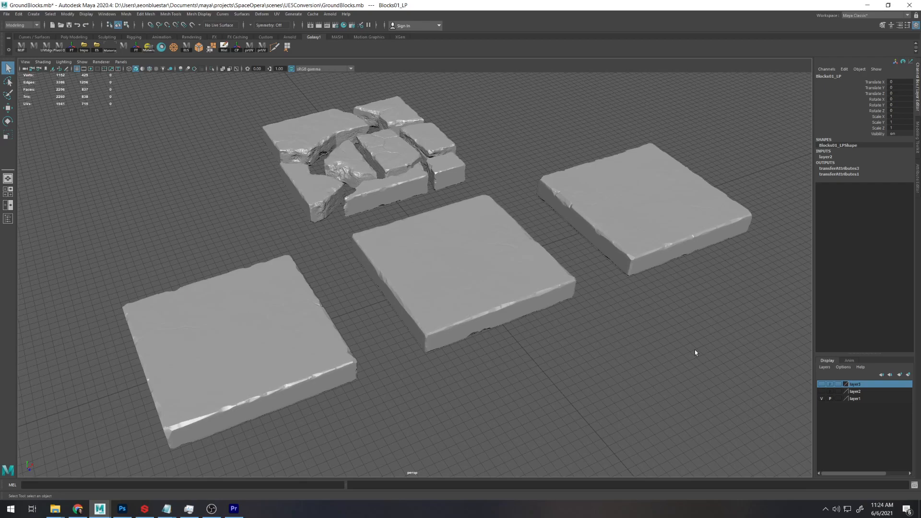
left_click(470, 261)
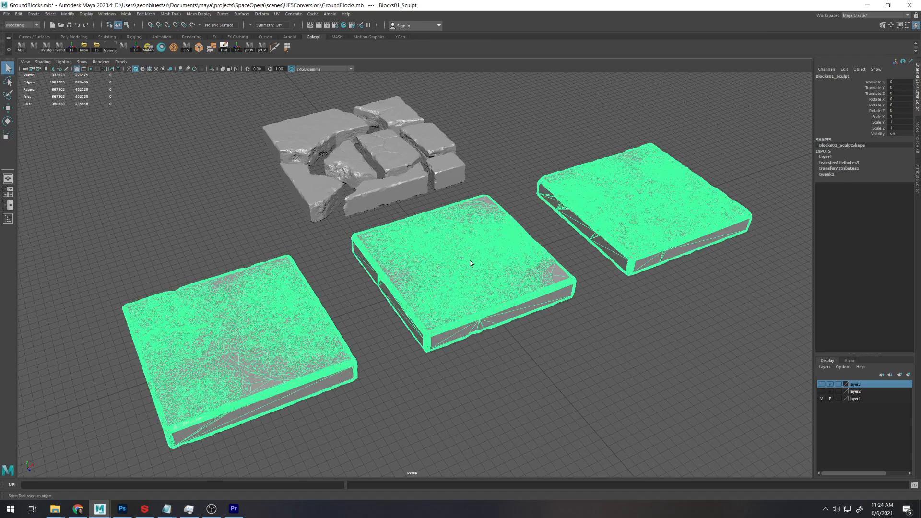
left_click(615, 379)
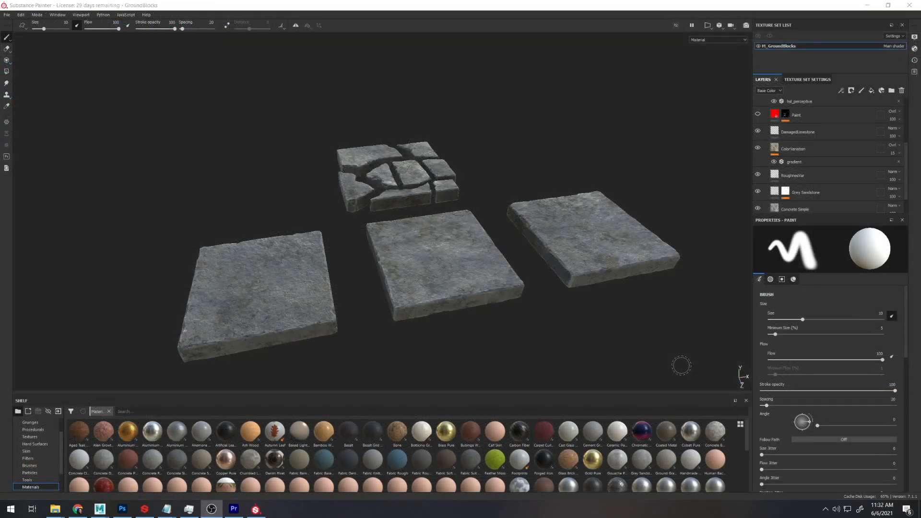
Switch to Substance Painter and look over the upper part of the layer stack and the textured ground blocks.
scroll(845, 186, "up", 4)
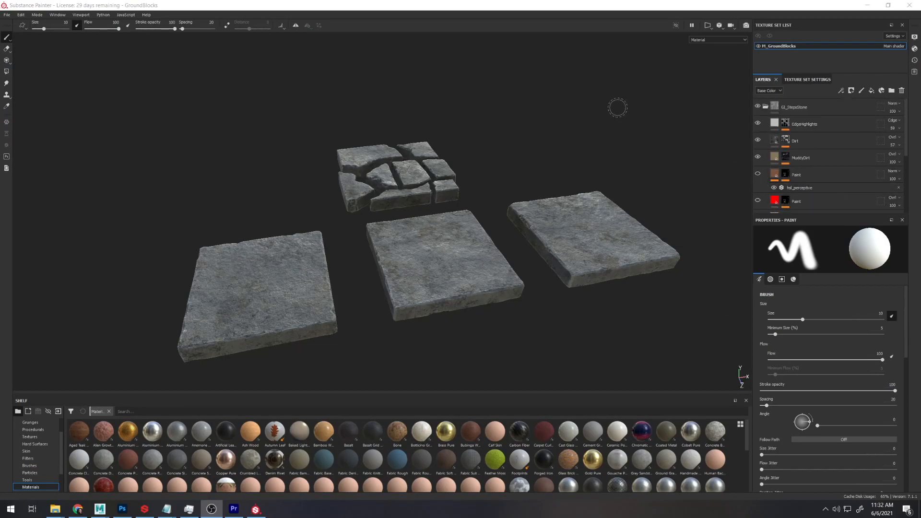
left_click_drag(617, 107, 555, 123, "alt")
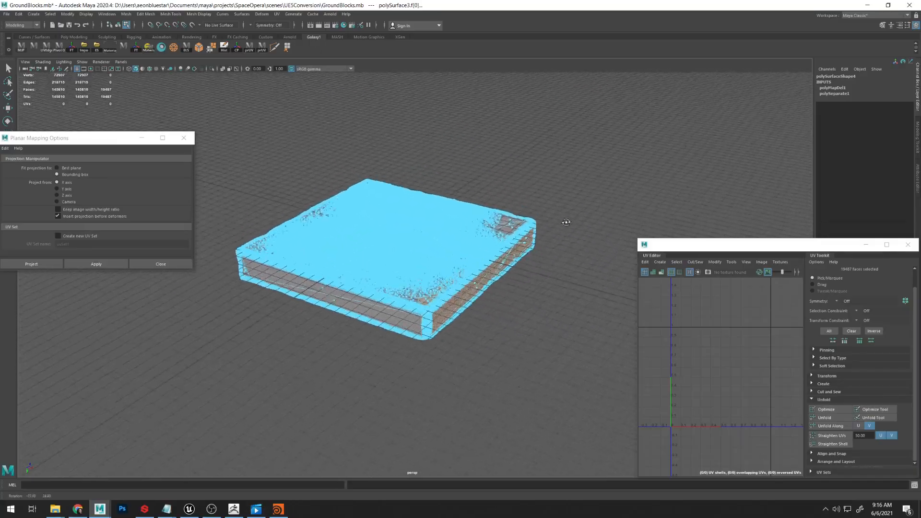
Switch to Maya, apply a bounding-box planar UV projection along the X axis to the selected block faces and unfold them along V.
left_click_drag(566, 222, 564, 209, "alt")
left_click(106, 264)
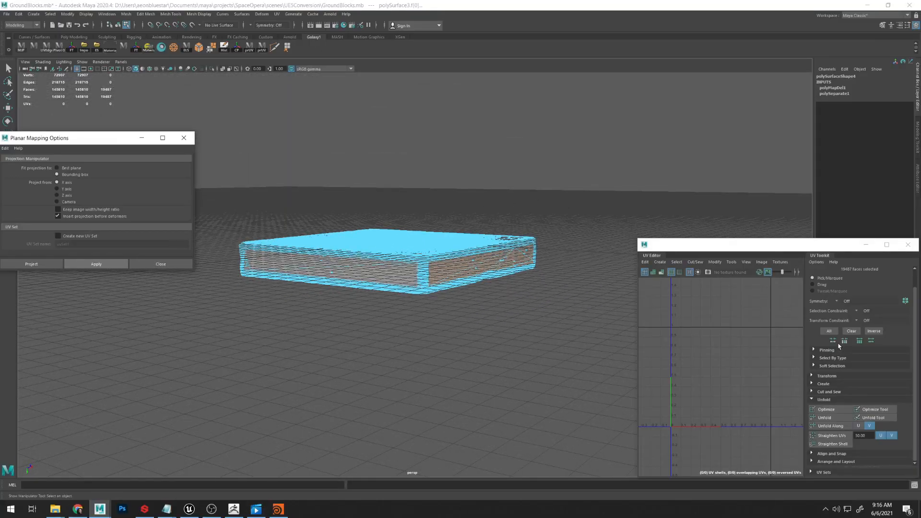
left_click(833, 425)
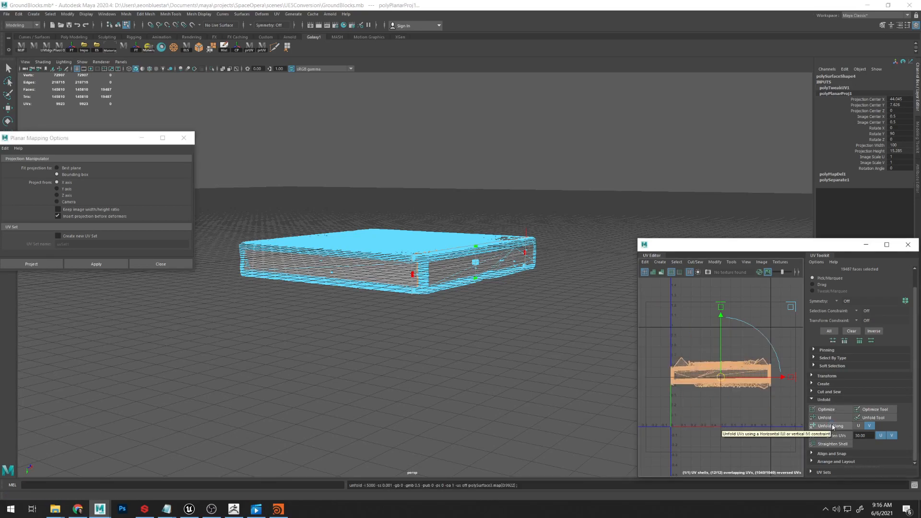
Switch to Houdini and connect the output of the convertvdb1 node to the autouv1 node.
key("alt+Tab")
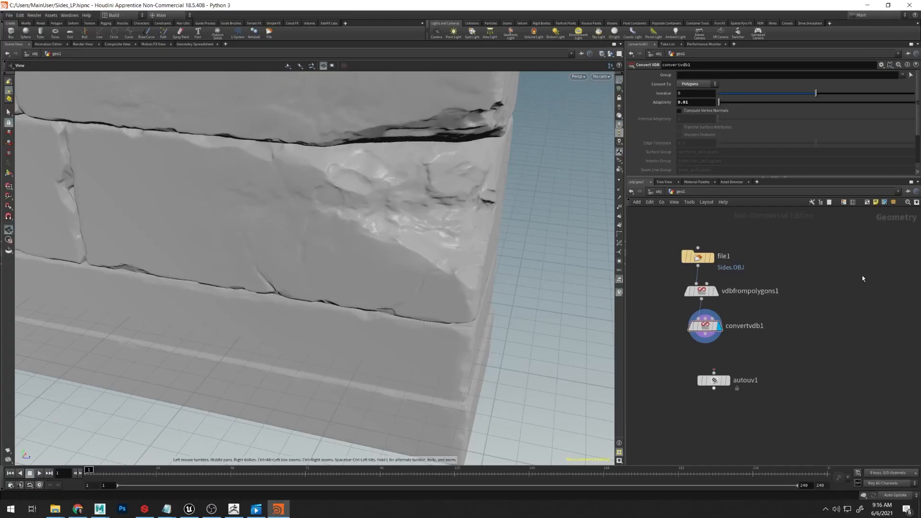
left_click_drag(705, 343, 715, 373)
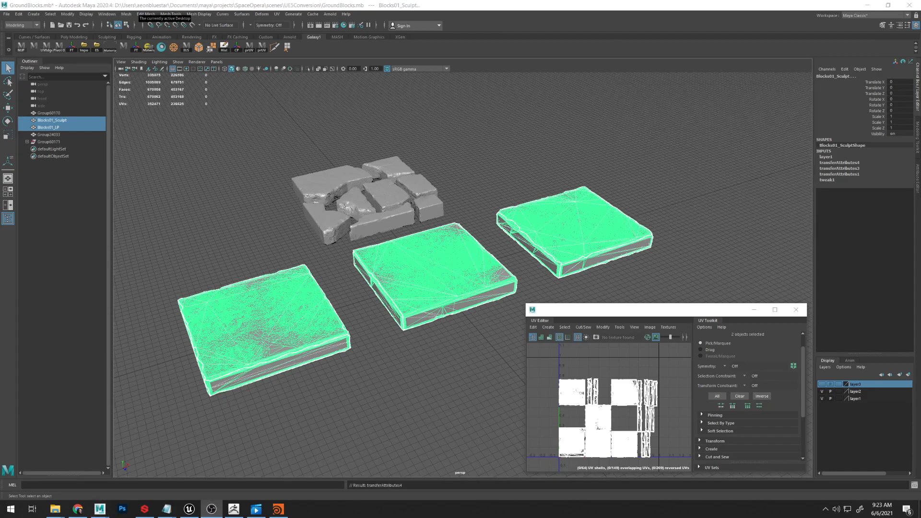
Switch to Maya and check the UV layouts of Blocks01_LP and Blocks01_Sculpt one after the other.
left_click(53, 129)
left_click(67, 120)
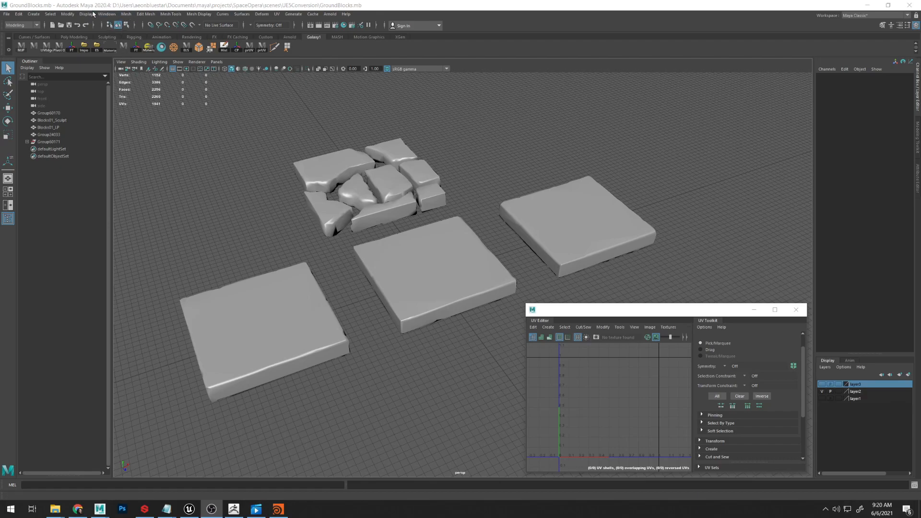
Show layer1 and transfer the current UV set from Blocks01_LP to Blocks01_Sculpt, using World sample space and the Closest to point search method.
left_click(128, 15)
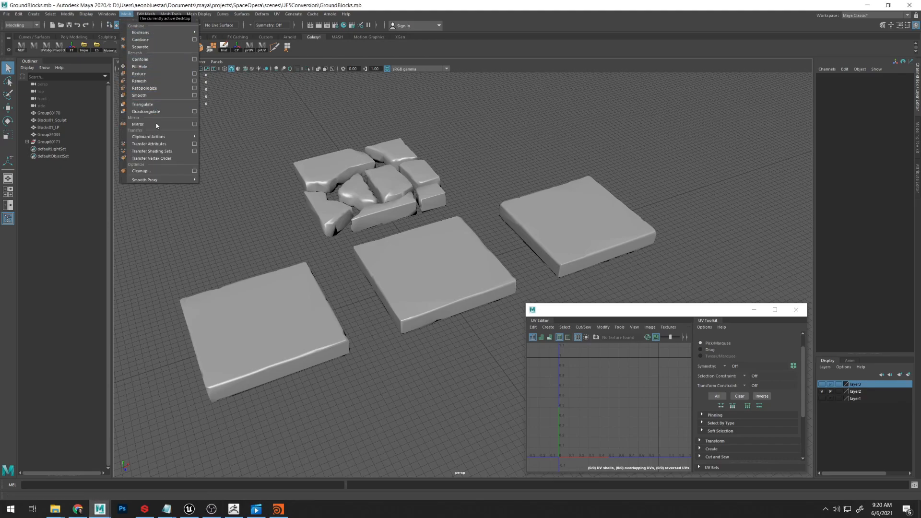
left_click(195, 145)
left_click_drag(110, 142, 727, 97)
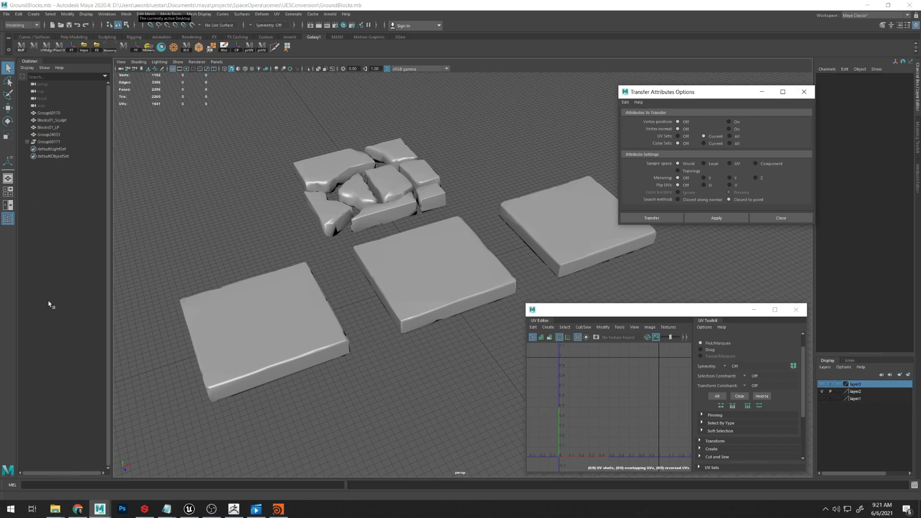
left_click_drag(243, 233, 243, 230, "alt")
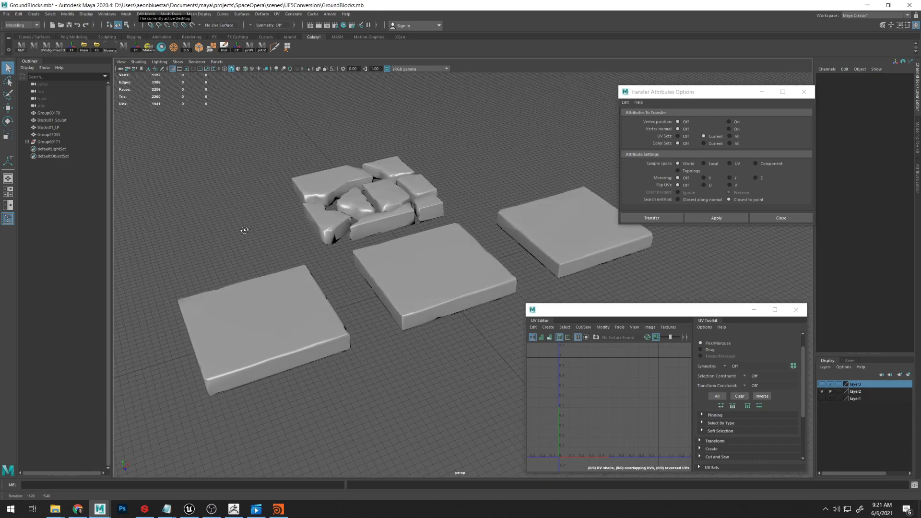
left_click(267, 318)
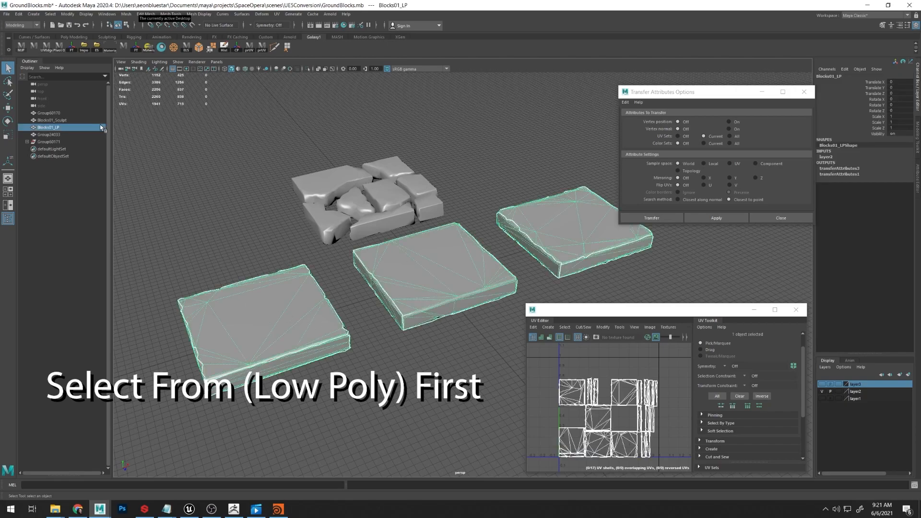
left_click(822, 398)
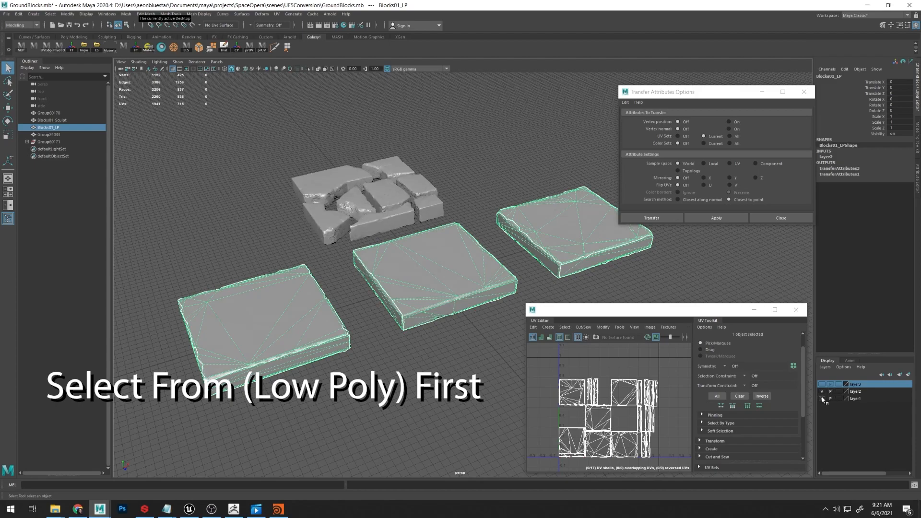
left_click(64, 121, "ctrl")
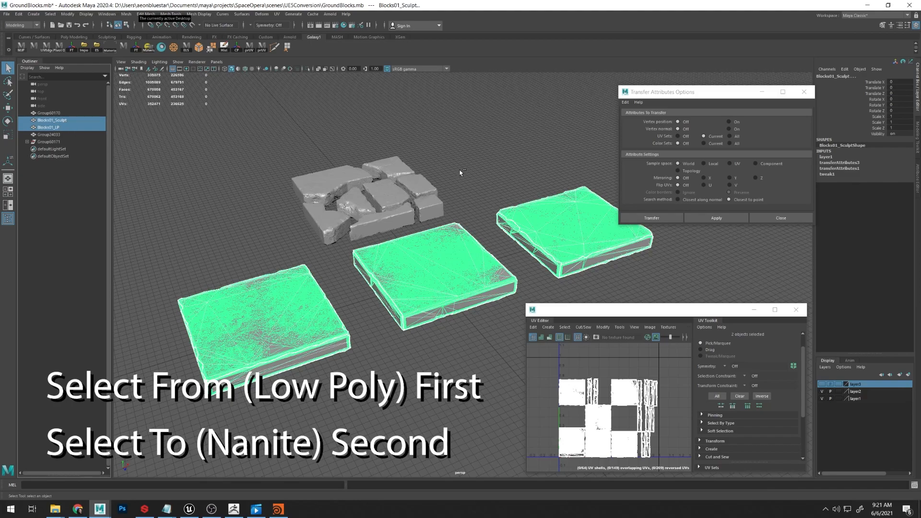
left_click(660, 218)
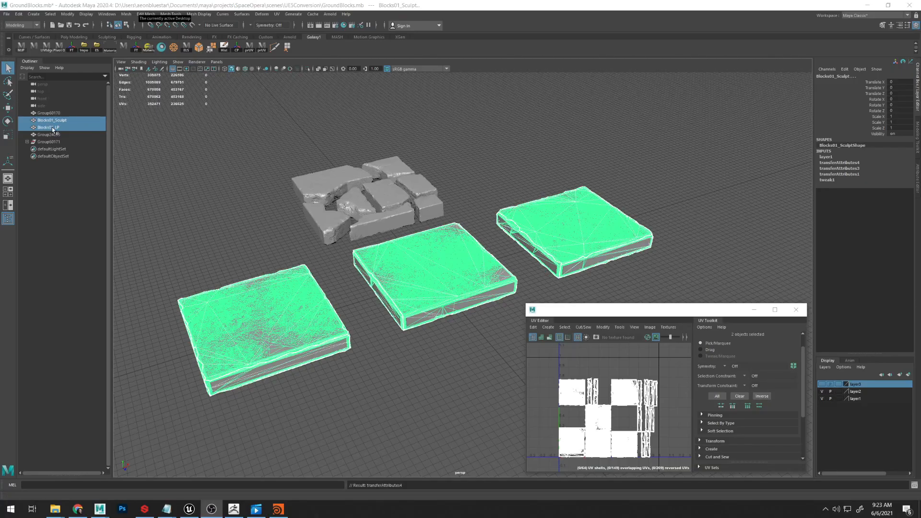
Compare the UVs transferred onto Blocks01_Sculpt with those of Blocks01_LP in the UV Editor.
left_click(53, 128)
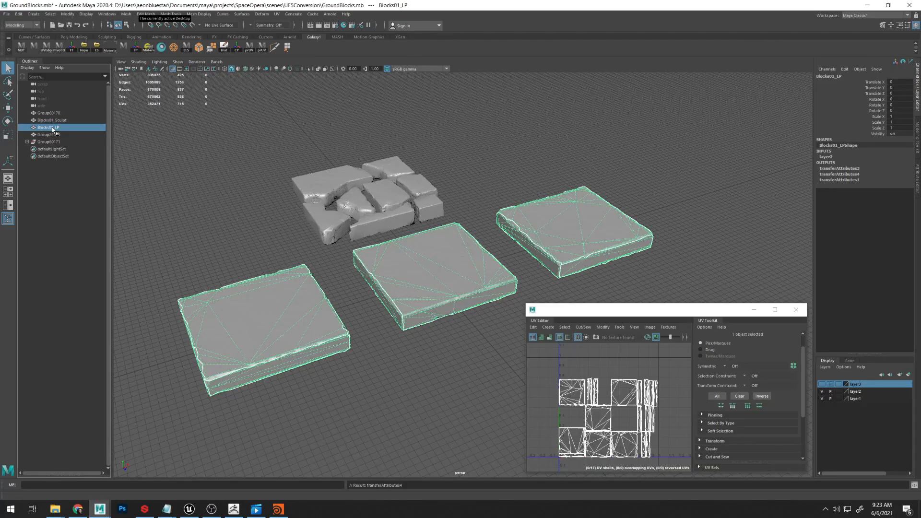
left_click(62, 120)
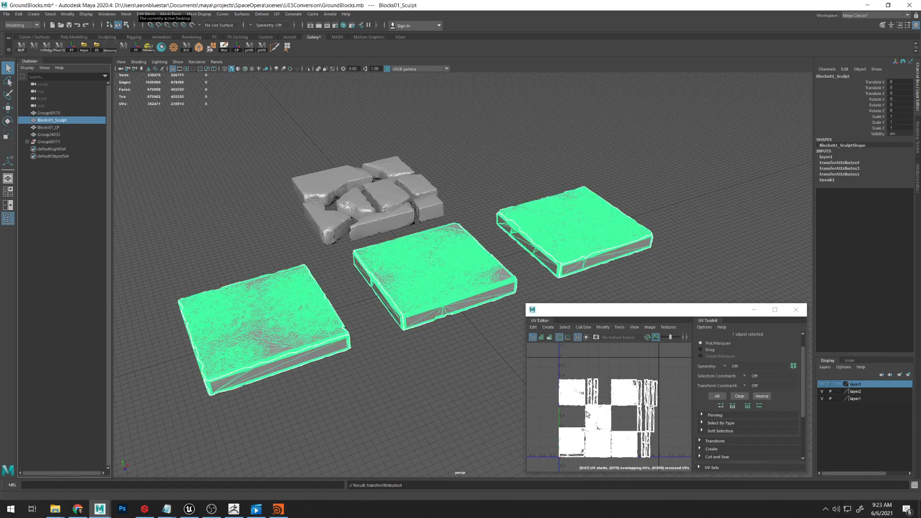
left_click(56, 128)
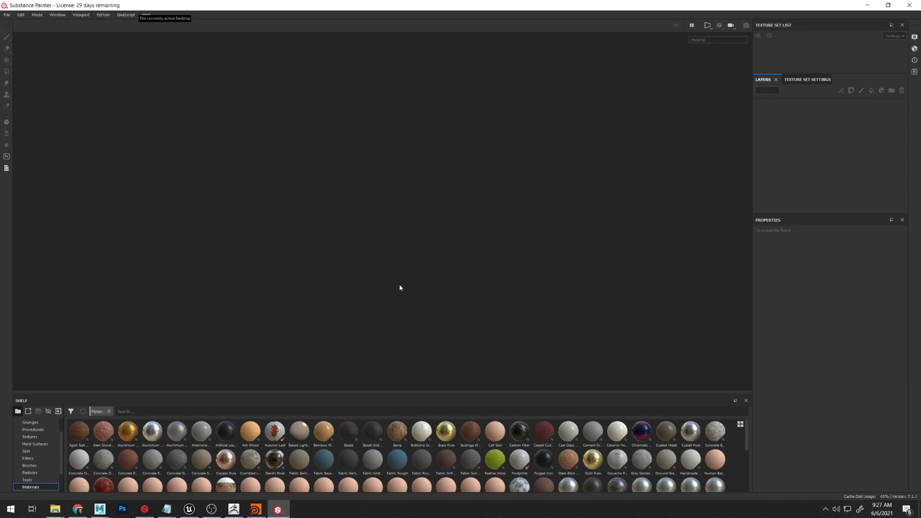
Switch to Substance Painter, open the recent GroundBlocks project and bring all four textured blocks into view.
left_click(7, 14)
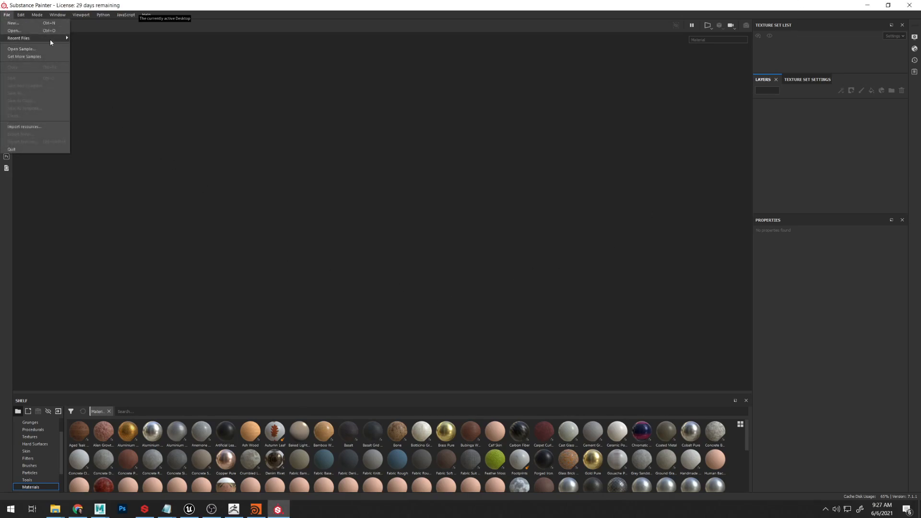
mouse_move(50, 40)
left_click(145, 39)
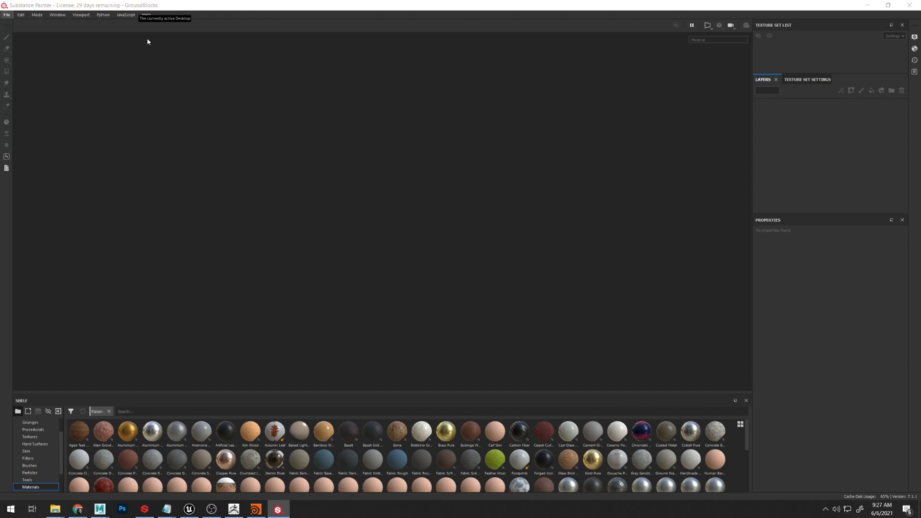
left_click(478, 269)
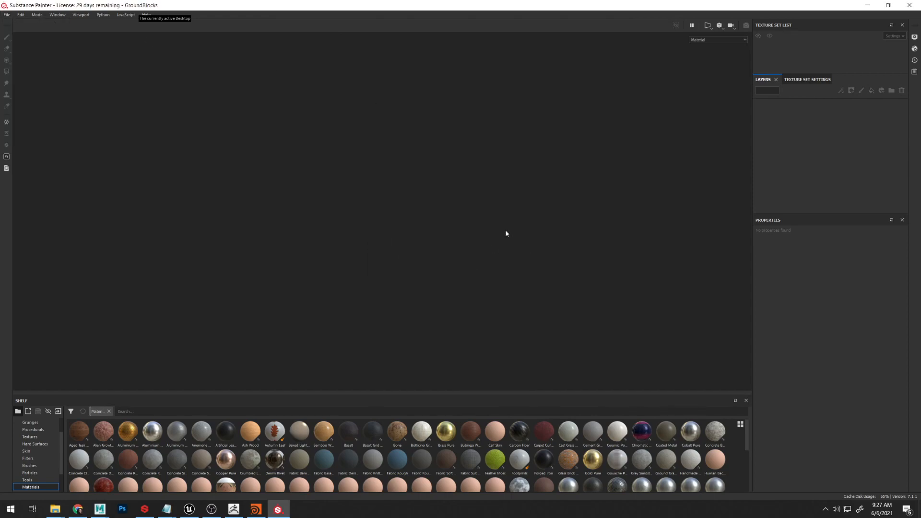
mouse_move(622, 183)
left_mouse_down("alt")
mouse_move(614, 171)
mouse_move(633, 191)
left_mouse_up("alt")
middle_click_drag(623, 198, 553, 187, "alt")
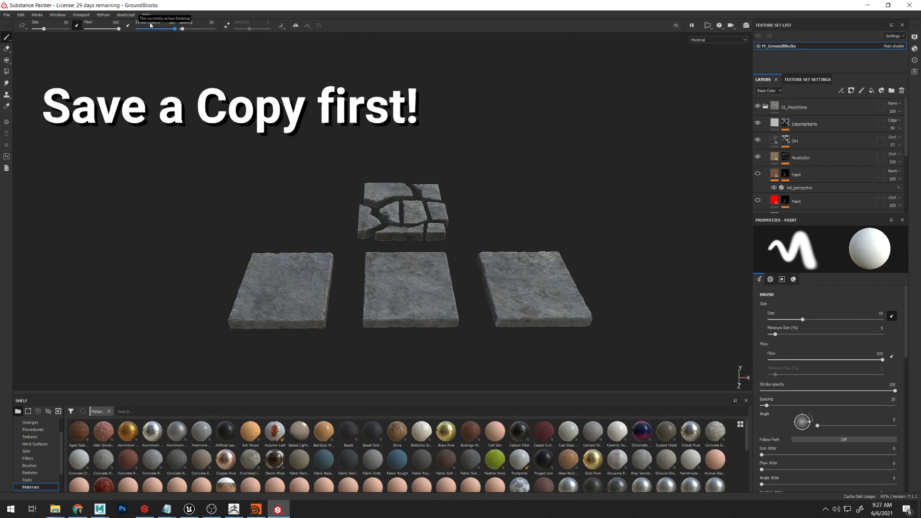
left_click(7, 15)
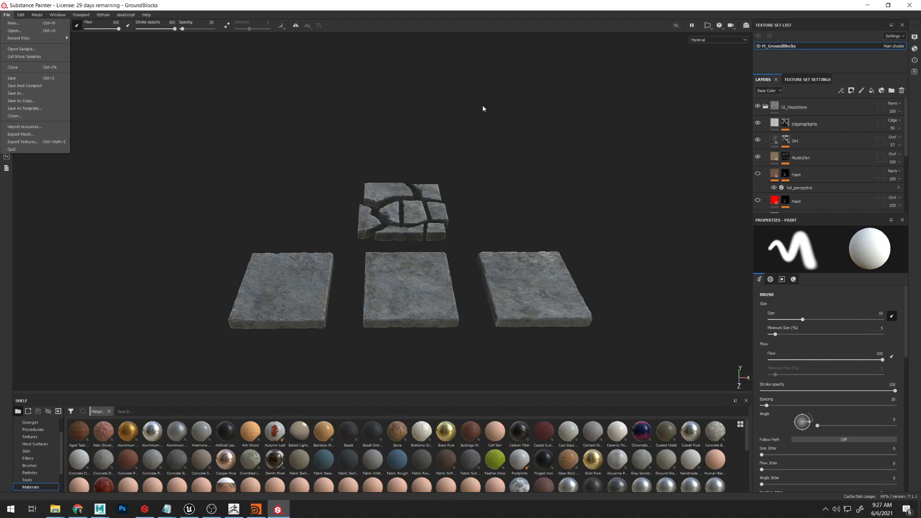
left_click(598, 132)
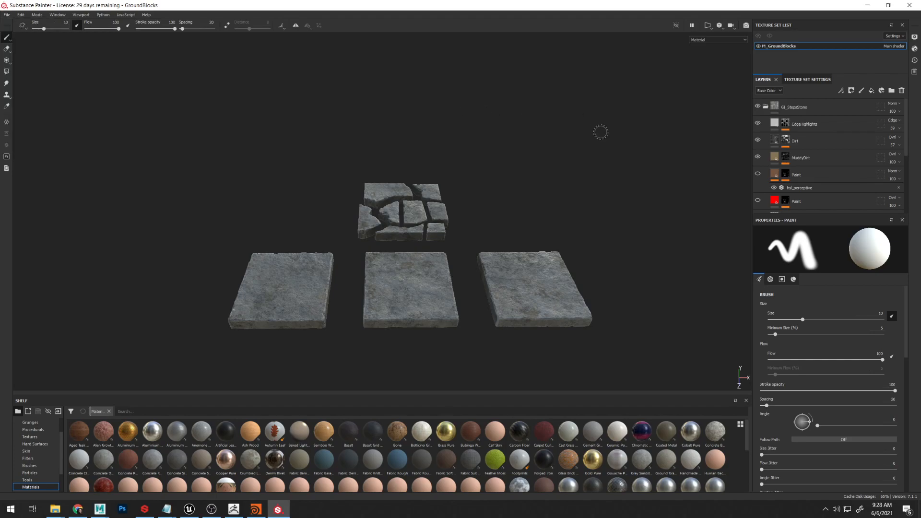
mouse_move(608, 232)
left_mouse_down("alt")
mouse_move(624, 197)
mouse_move(615, 188)
left_mouse_up("alt")
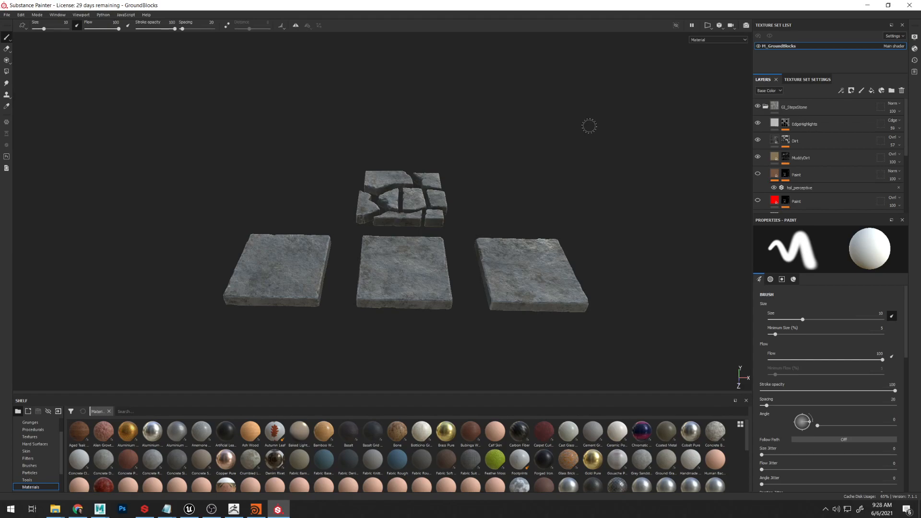
Replace the project's mesh with GroundBlocks_Nanite.fbx in the project configuration, preserving stroke positions on the mesh.
left_click(24, 14)
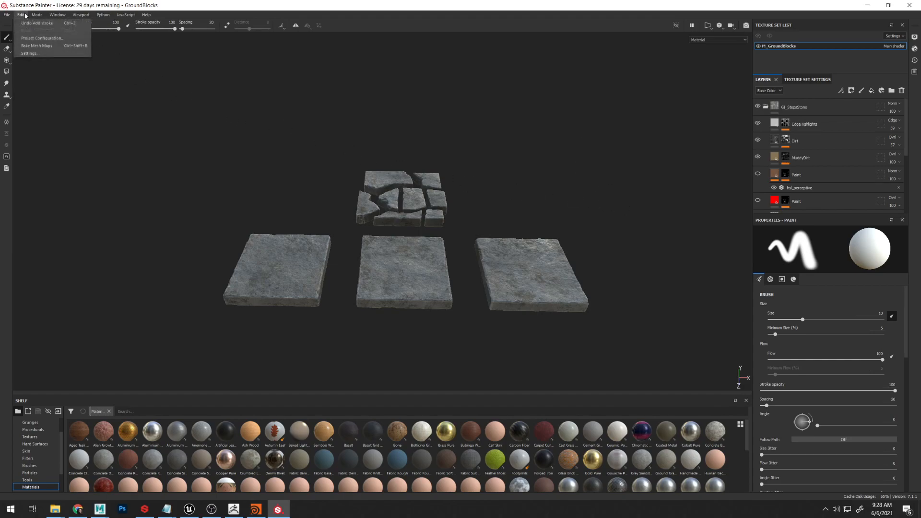
left_click(40, 44)
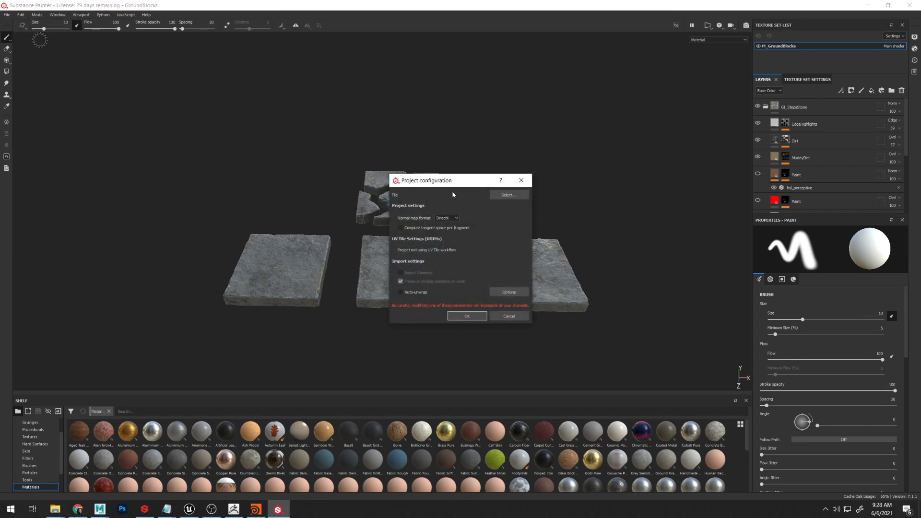
left_click_drag(455, 185, 522, 114)
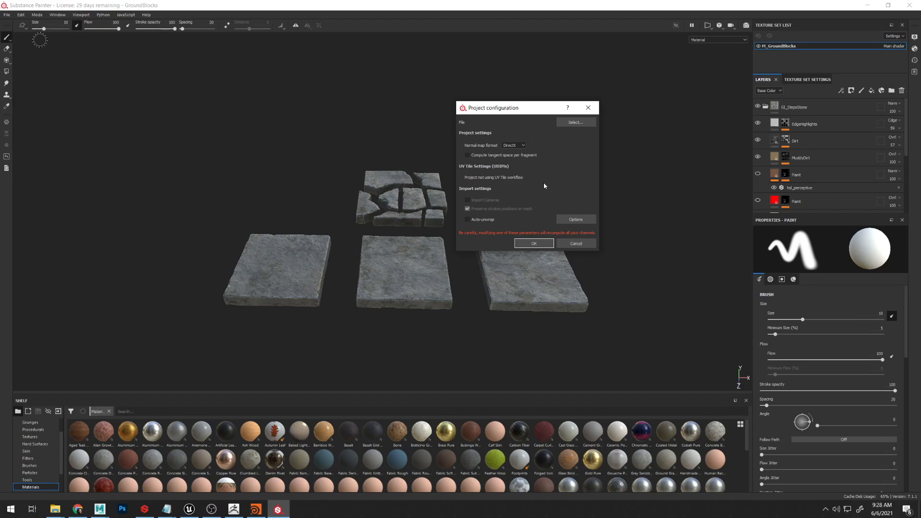
left_click(579, 122)
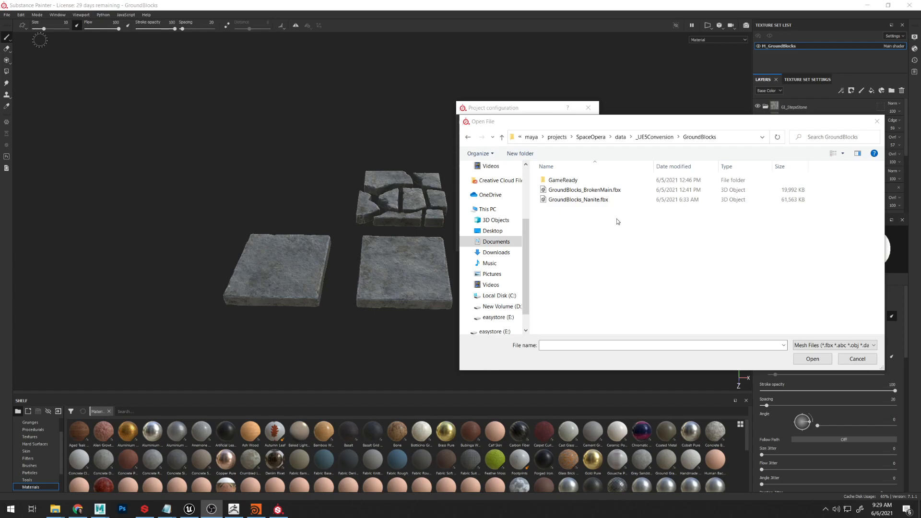
left_click(582, 200)
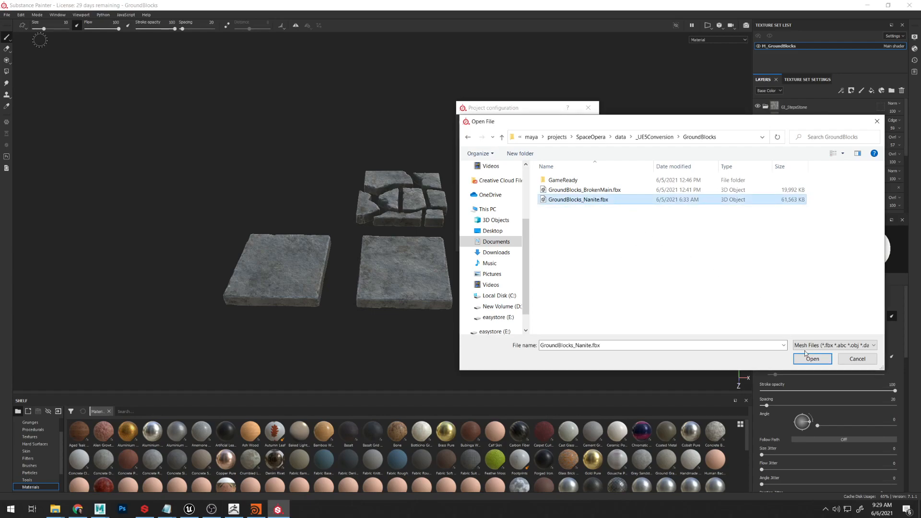
left_click(817, 359)
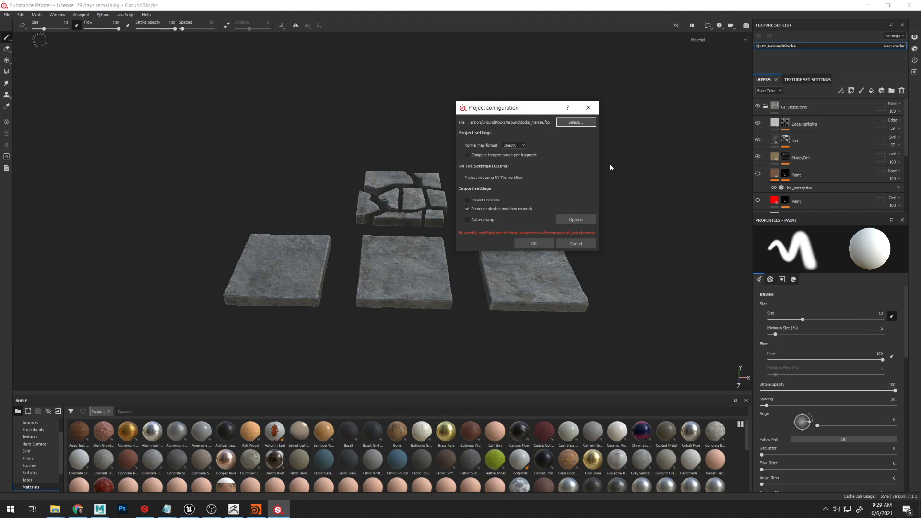
left_click(534, 244)
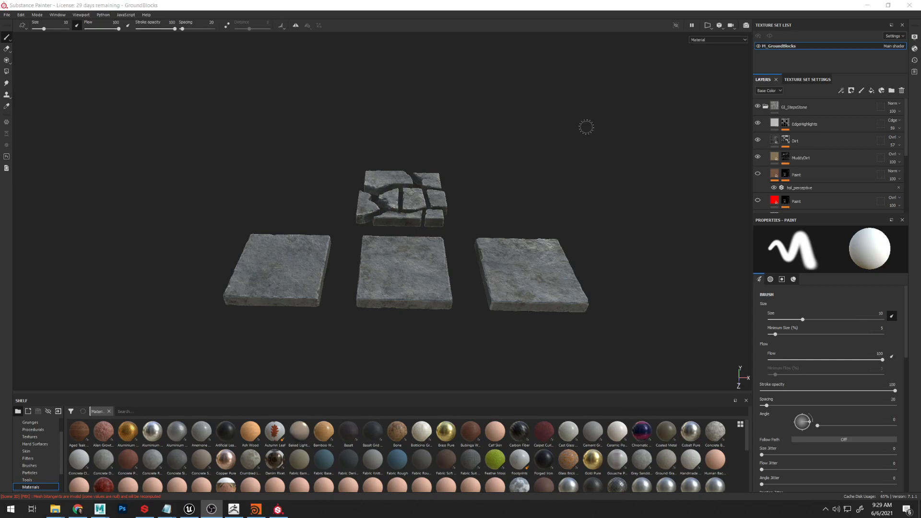
Inspect the blocks on the replaced mesh, then open the mesh map baking settings and check the listed high definition mesh paths.
left_click_drag(563, 164, 581, 172, "alt")
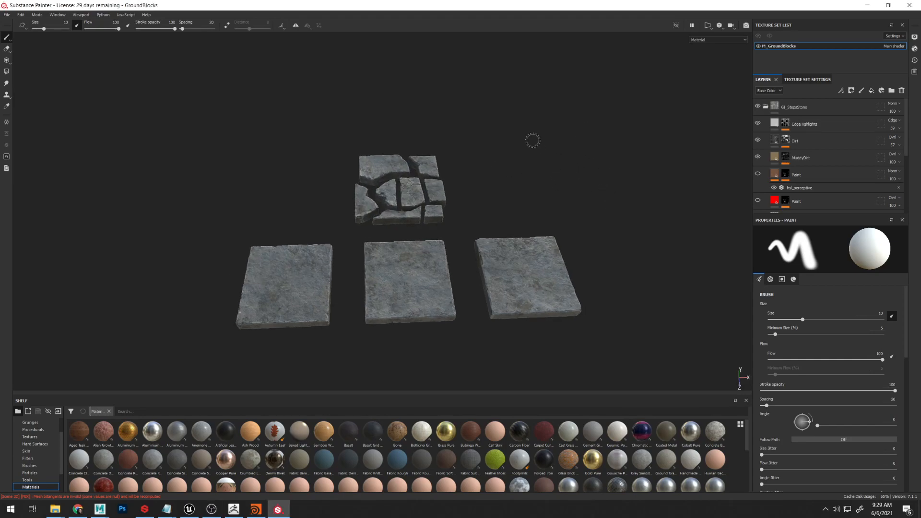
scroll(590, 204, "up", 5)
right_click_drag(590, 205, 578, 136, "alt")
mouse_move(578, 136)
left_mouse_down("alt")
mouse_move(577, 164)
mouse_move(555, 118)
mouse_move(547, 116)
mouse_move(545, 131)
left_mouse_up("alt")
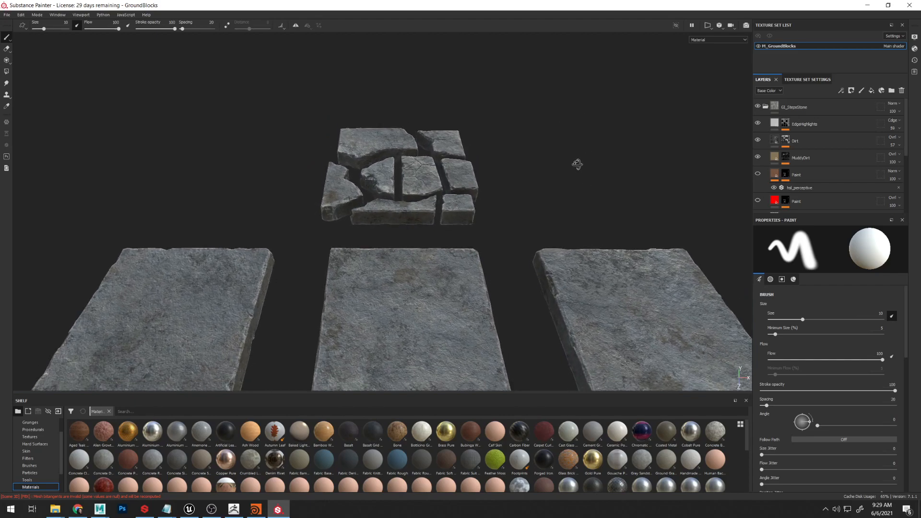
scroll(557, 120, "down", 4)
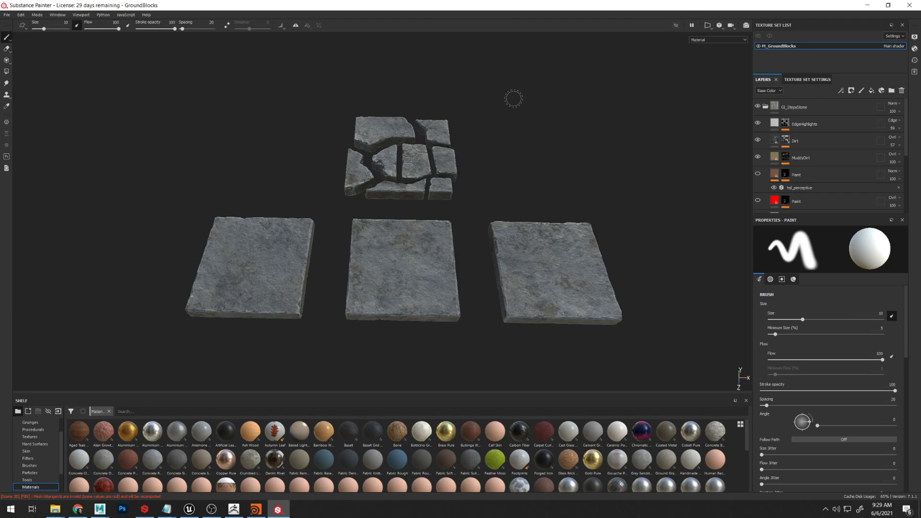
left_click(22, 14)
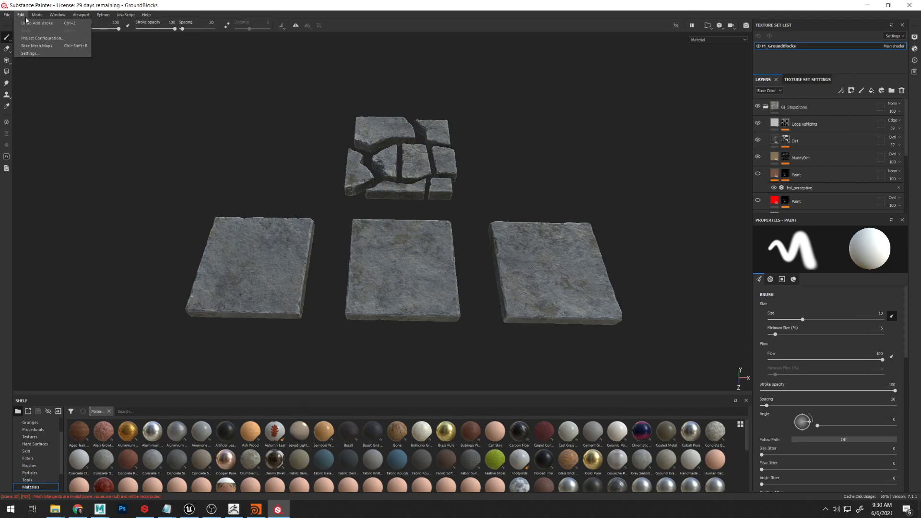
left_click(39, 45)
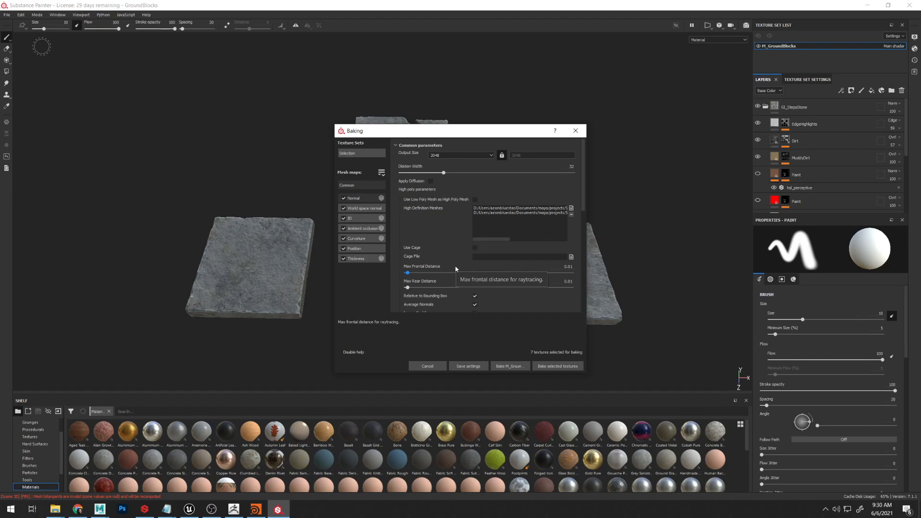
left_click_drag(491, 134, 648, 73)
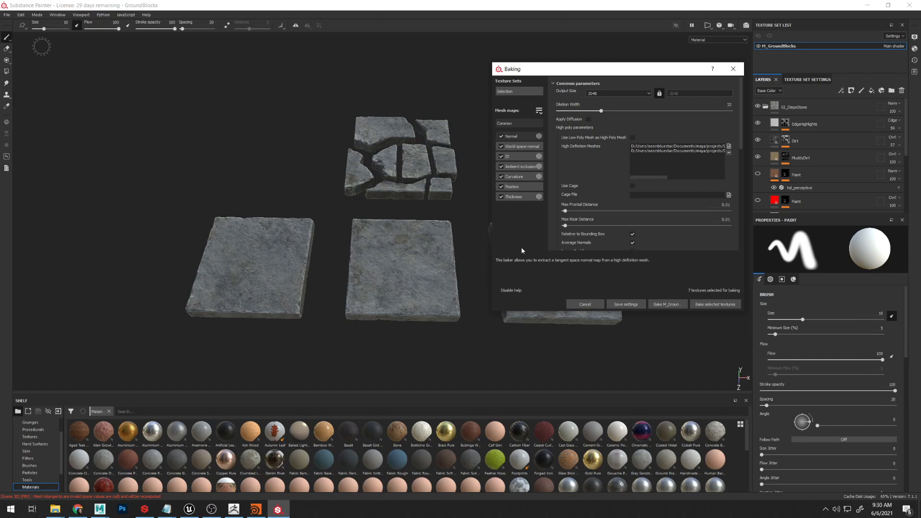
left_click_drag(658, 176, 726, 179)
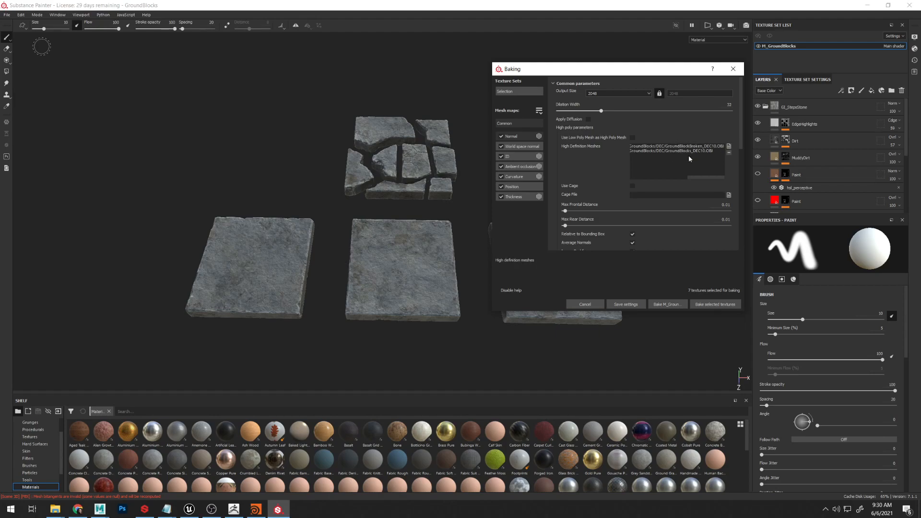
left_click_drag(700, 178, 643, 178)
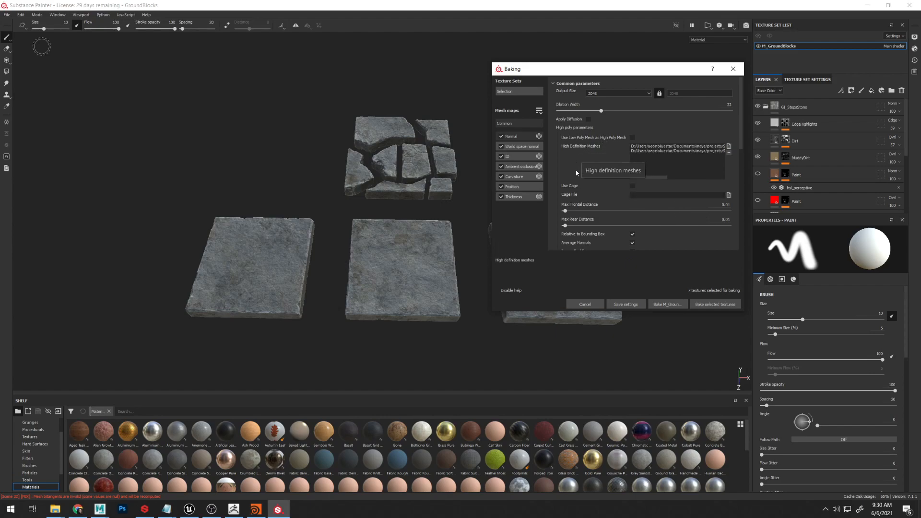
Set Ignore Backface to Always for the ambient occlusion baker and bake all selected mesh maps for M_GroundBlocks.
left_click(521, 167)
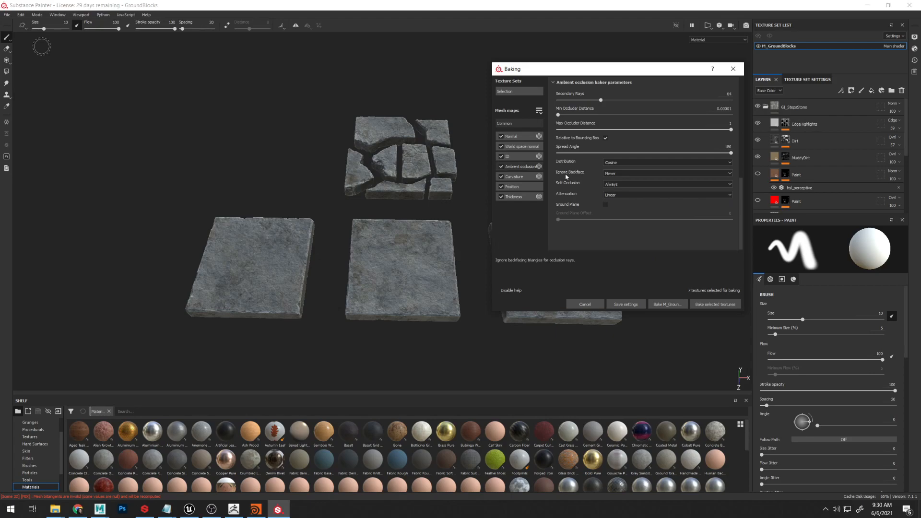
left_click(623, 173)
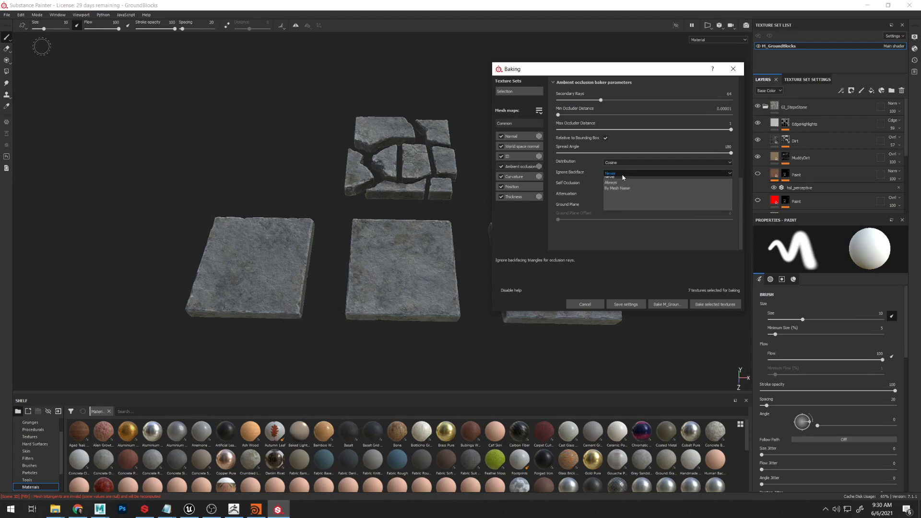
left_click(627, 185)
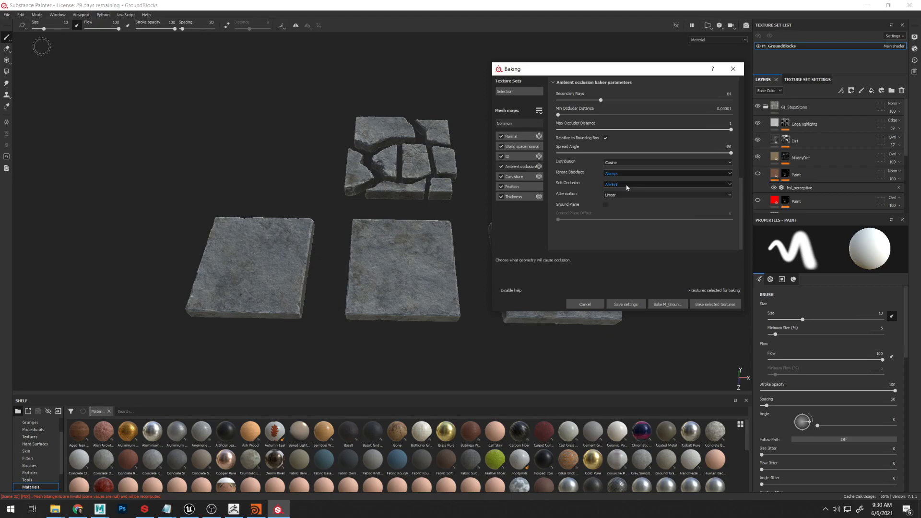
scroll(741, 186, "up", 2)
scroll(741, 186, "up", 3)
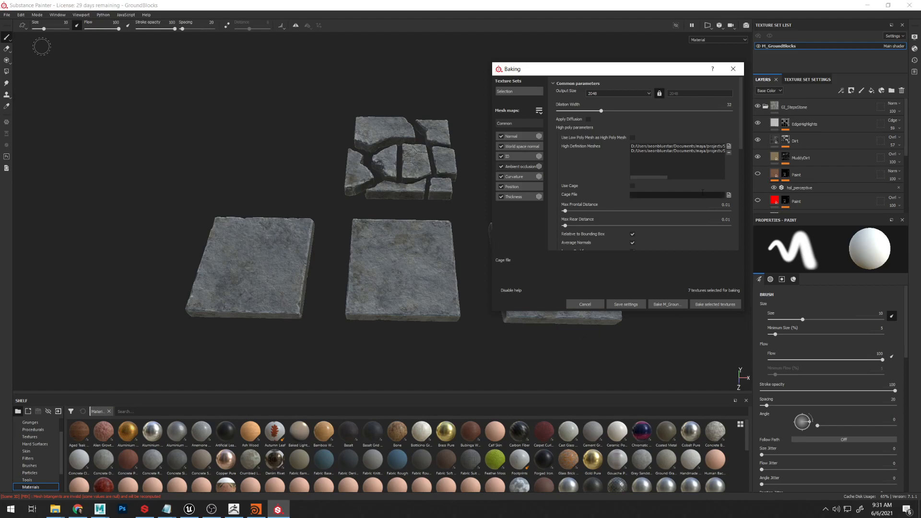
left_click_drag(743, 145, 744, 225)
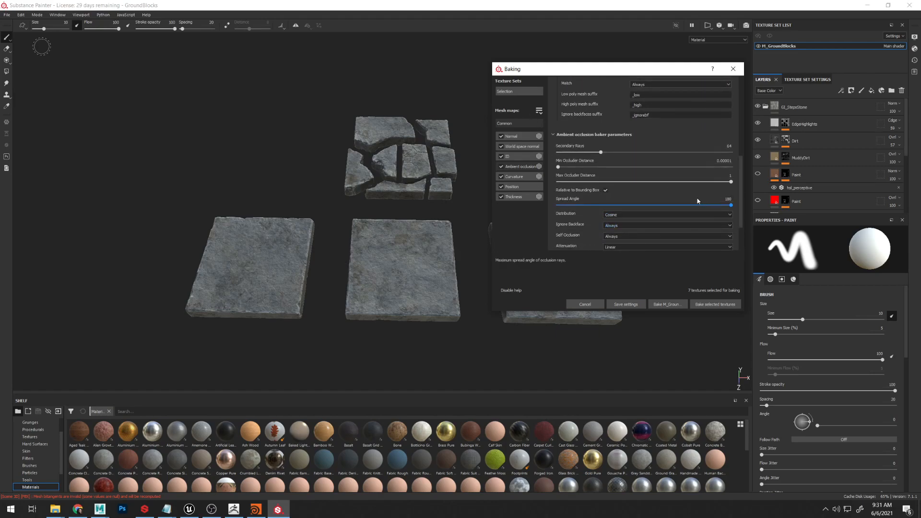
left_click_drag(743, 176, 744, 199)
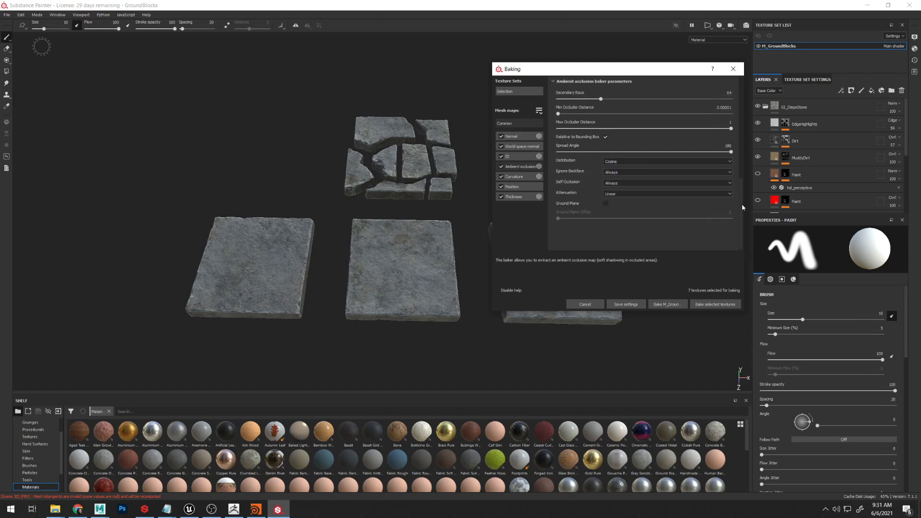
left_click(672, 307)
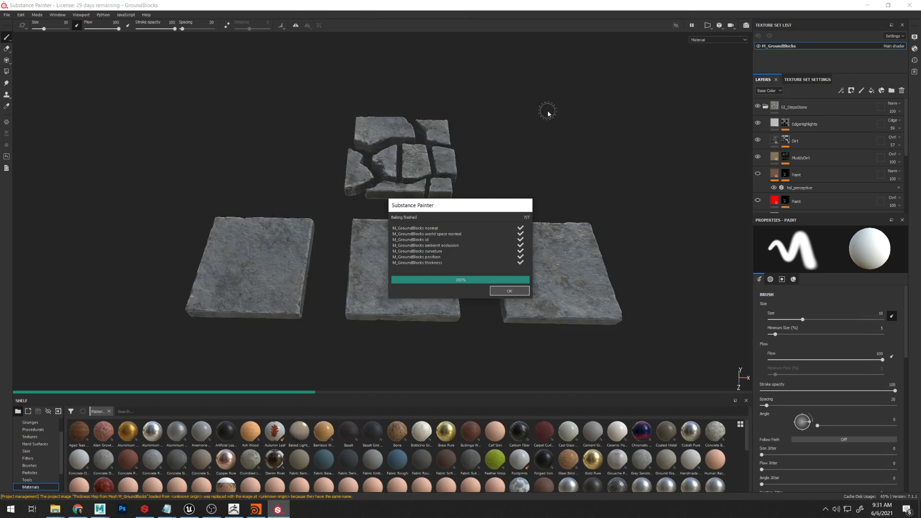
left_click(506, 290)
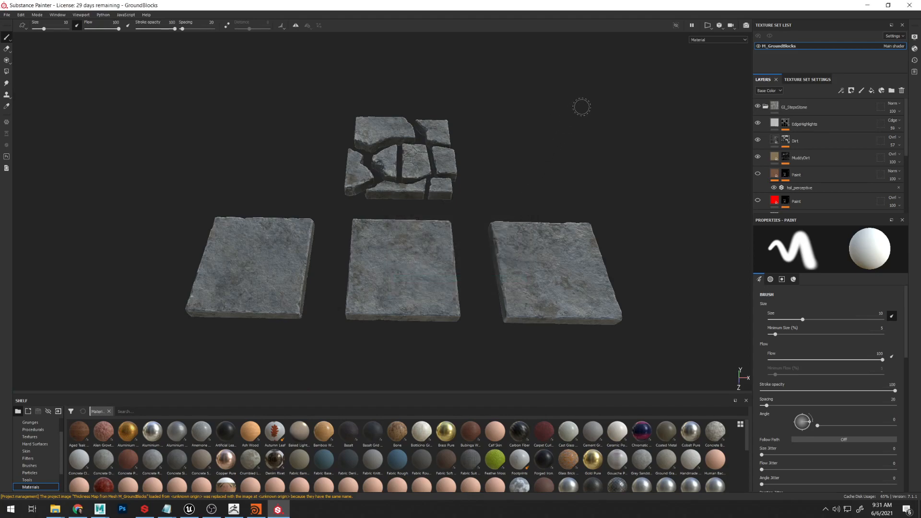
Examine the surfaces and edges of the rebaked ground blocks from several angles, up close and from a distance.
right_click_drag(582, 78, 613, 222, "alt")
middle_click_drag(625, 151, 538, 107, "alt")
mouse_move(539, 107)
left_mouse_down("alt")
mouse_move(531, 85)
mouse_move(503, 94)
left_mouse_up("alt")
middle_click_drag(504, 94, 587, 90, "alt")
left_click_drag(115, 96, 476, 264, "alt")
mouse_move(521, 294)
left_mouse_down("alt")
mouse_move(506, 333)
mouse_move(483, 334)
mouse_move(493, 329)
left_mouse_up("alt")
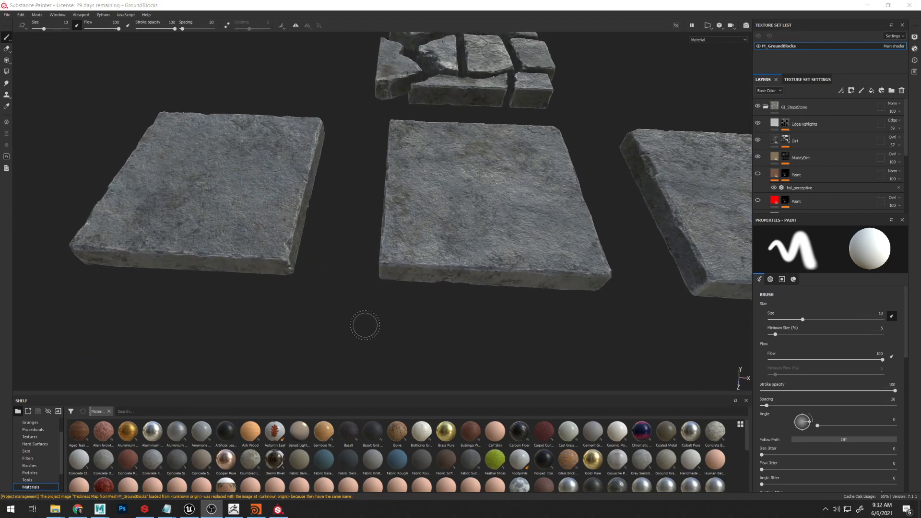
scroll(369, 324, "down", 5)
mouse_move(369, 324)
left_mouse_down("alt")
mouse_move(389, 302)
mouse_move(421, 315)
mouse_move(432, 341)
mouse_move(449, 320)
mouse_move(442, 307)
left_mouse_up("alt")
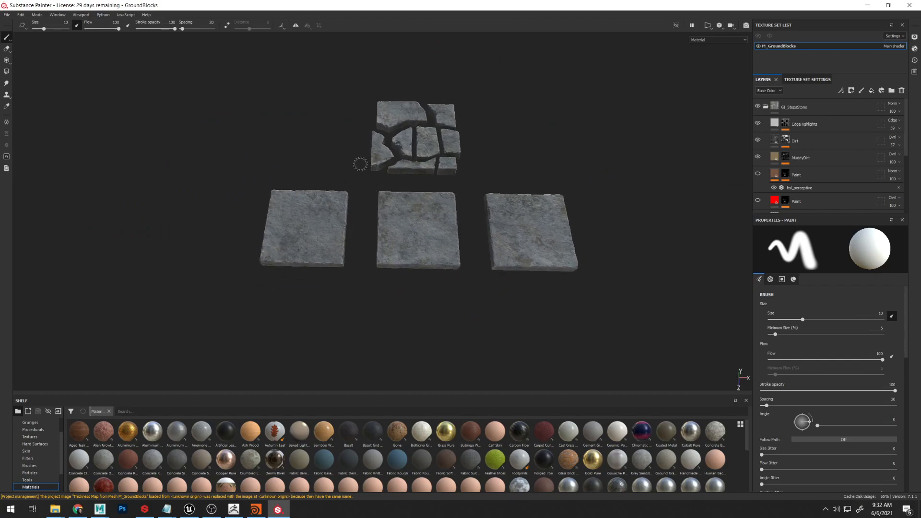
Open the texture export settings and look into the UE5 output folder under sourceimages/GroundBlocks, leaving the folder choice as is.
left_click(7, 15)
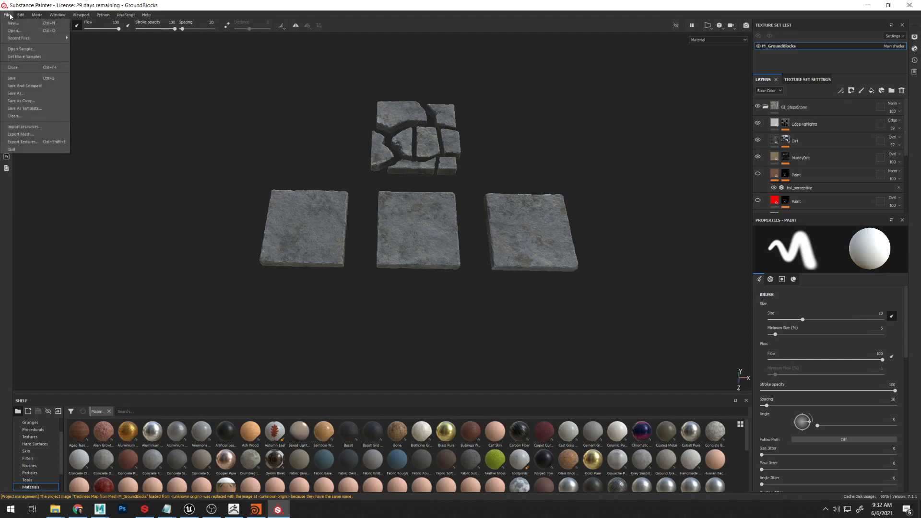
left_click(36, 141)
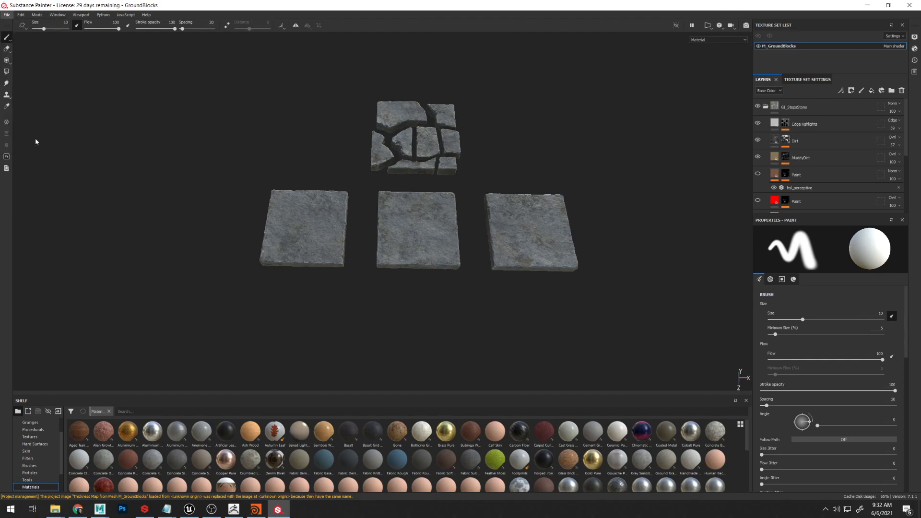
left_click(567, 165)
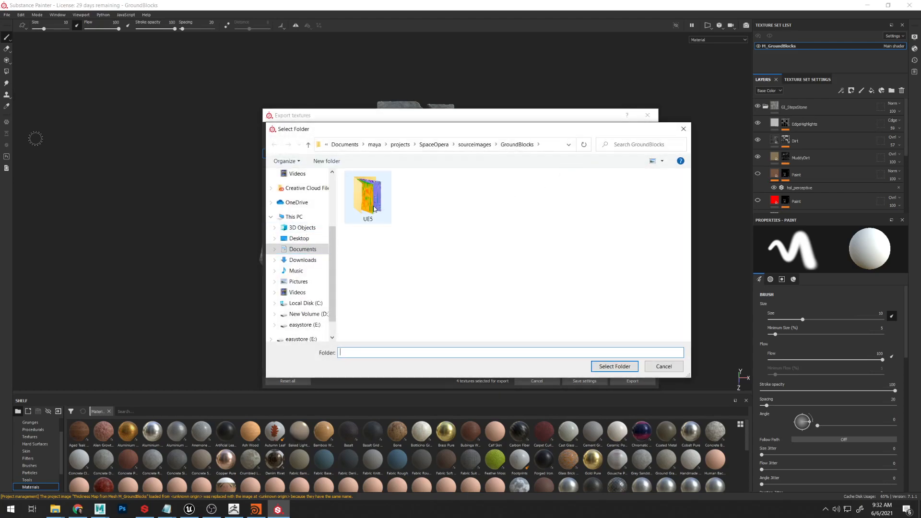
double_click(374, 208)
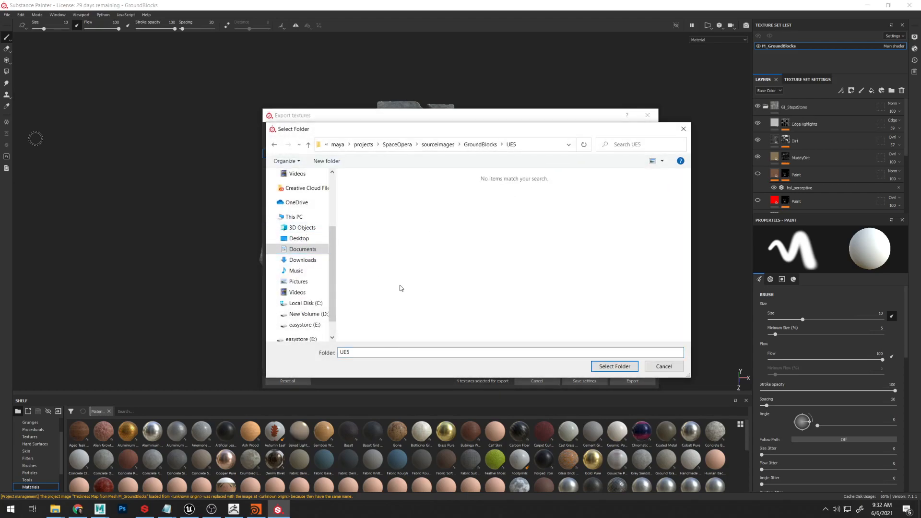
left_click(676, 369)
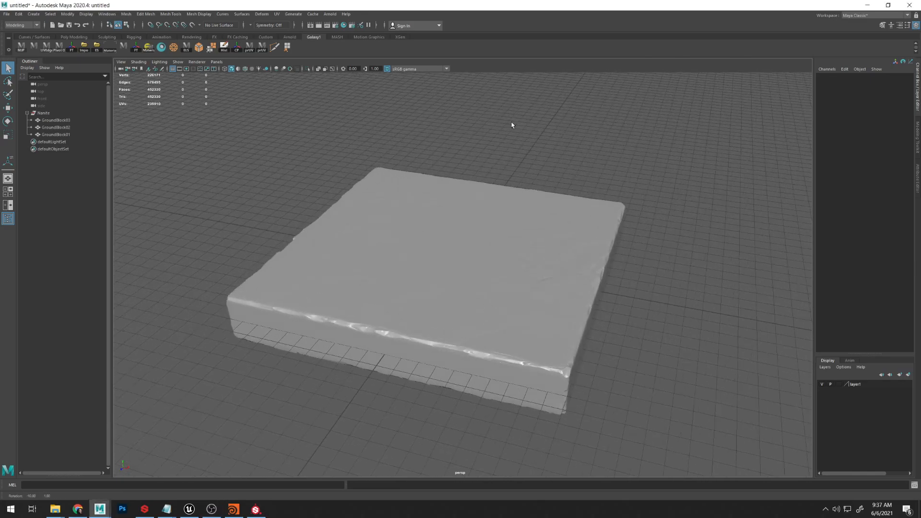
Check the placement of the three Nanite ground blocks in Maya by selecting them in turn along with their parent group.
left_click(489, 205)
scroll(498, 206, "down", 3)
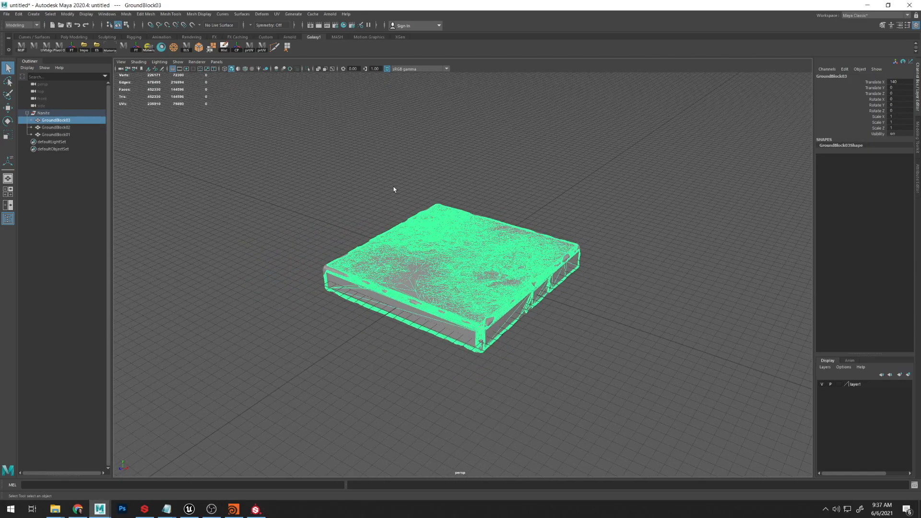
left_click_drag(419, 191, 430, 197, "alt")
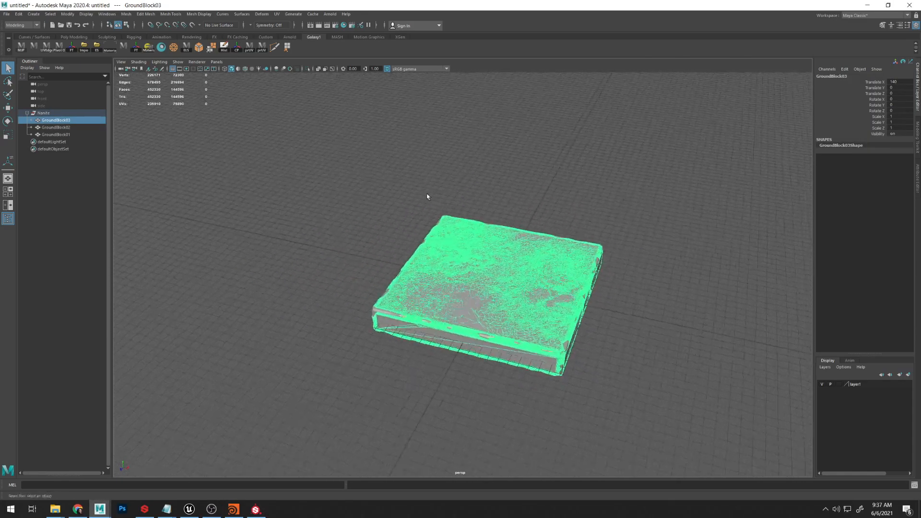
left_click(60, 126)
left_click(63, 135)
left_click(66, 126)
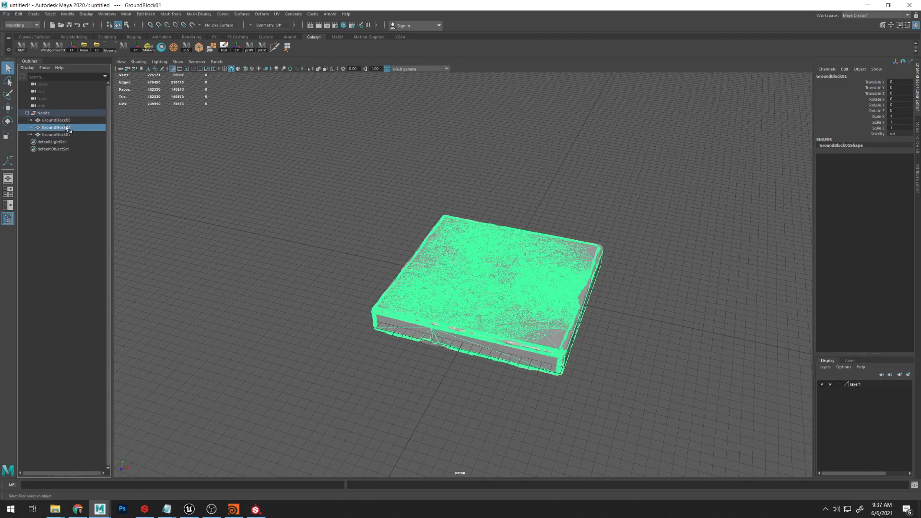
left_click(52, 113)
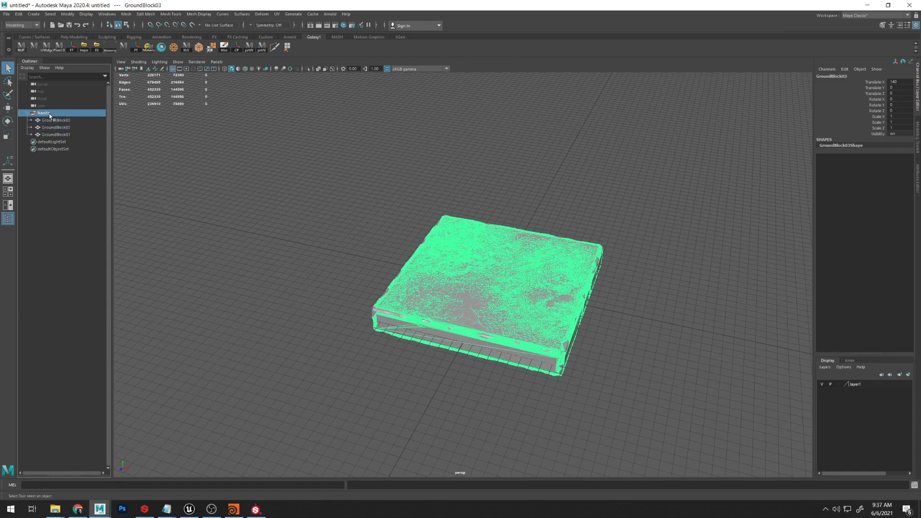
left_click(581, 150)
left_click_drag(580, 144, 608, 129, "alt")
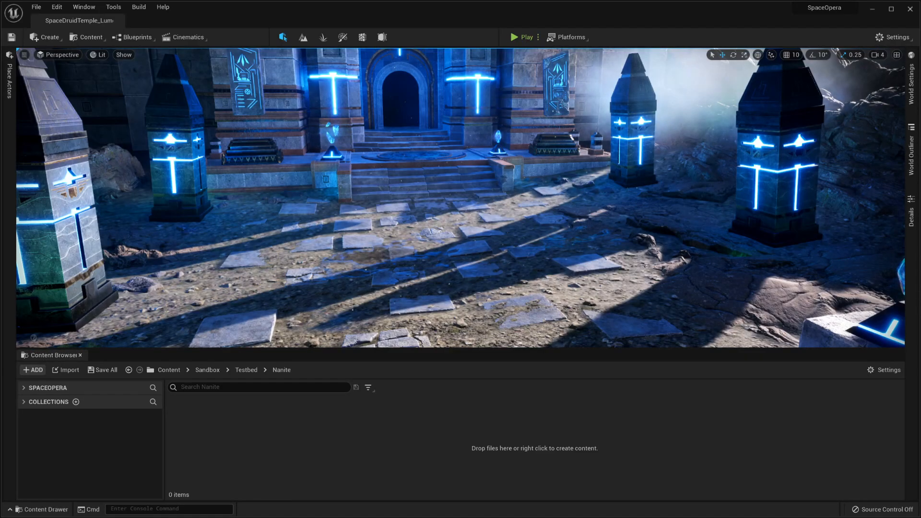
Import the N_GroundBlocks FBX into the Nanite folder as static meshes with Build Nanite enabled, leaving Combine Meshes off.
left_click_drag(342, 410, 350, 448)
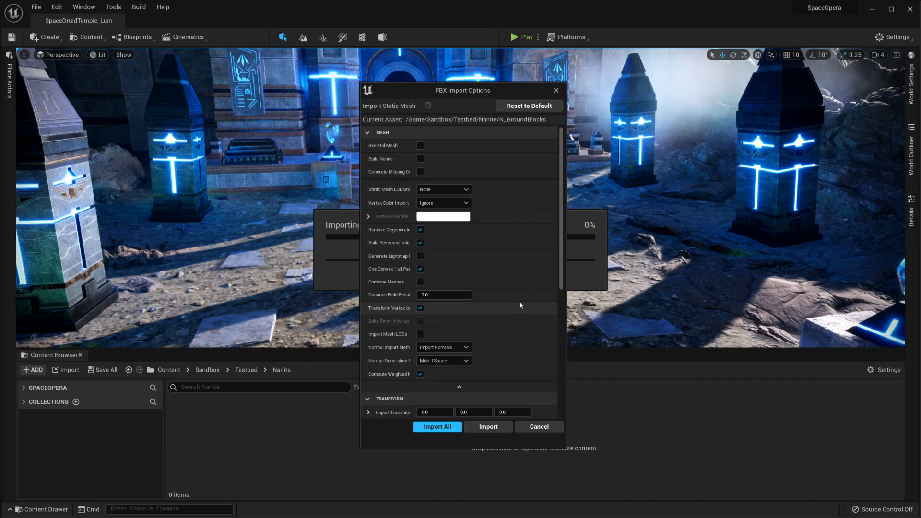
left_click(420, 159)
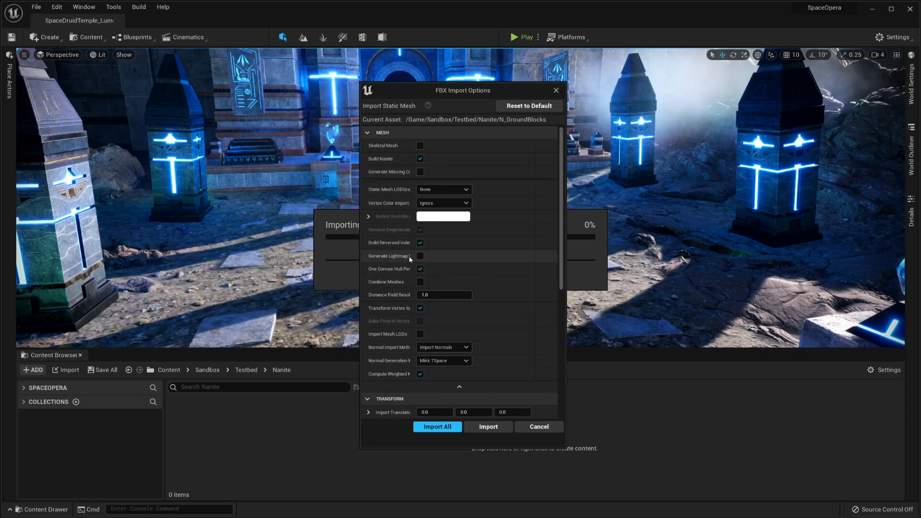
scroll(515, 364, "down", 10)
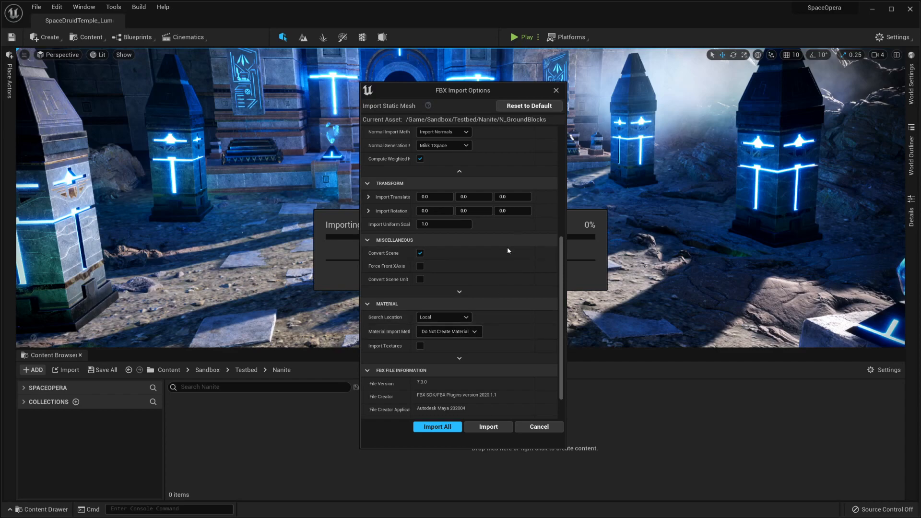
scroll(499, 229, "up", 5)
scroll(441, 215, "up", 1)
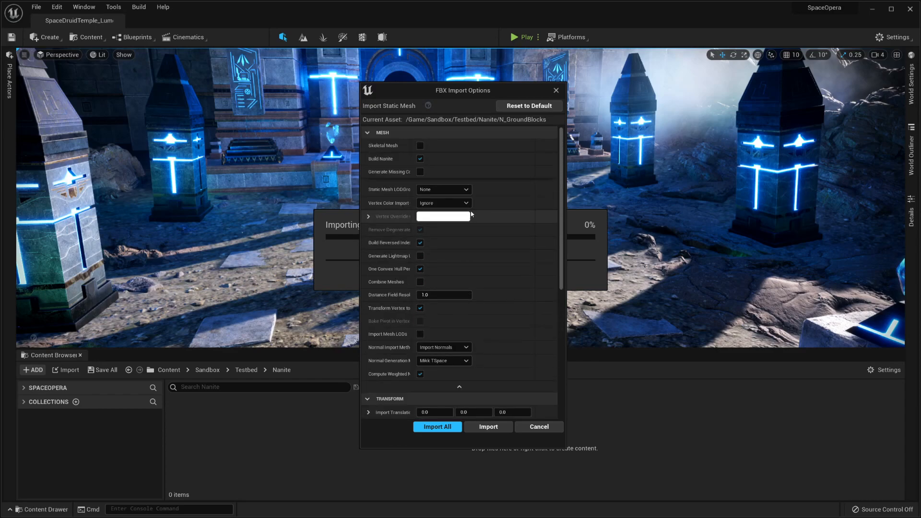
left_click(434, 428)
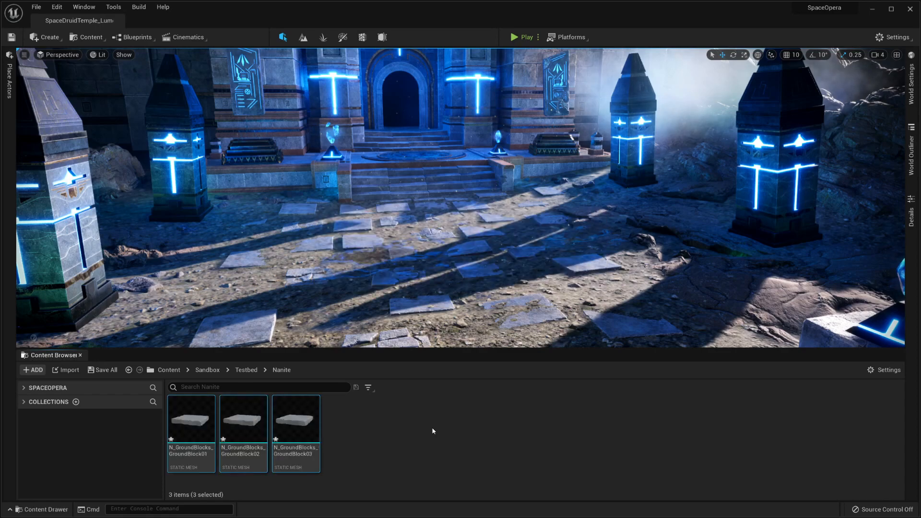
left_click(449, 426)
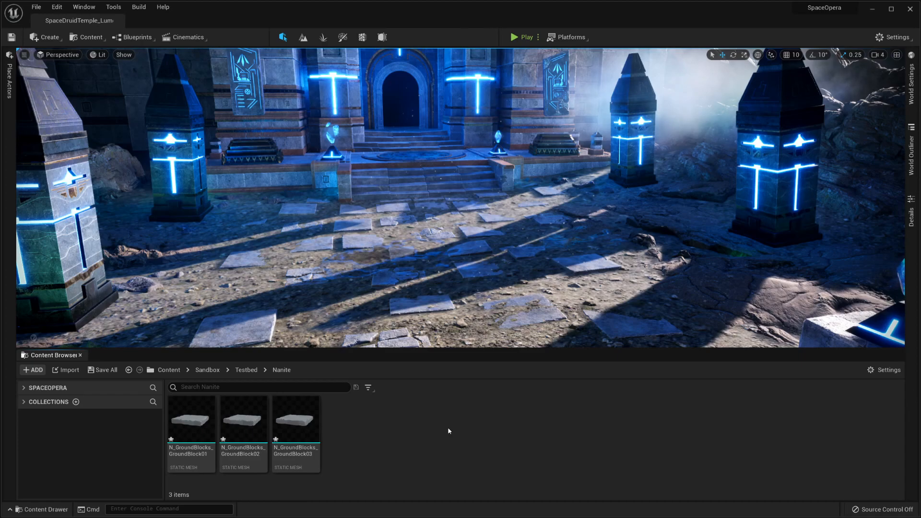
Import the BaseColor, Normal and OcclusionRoughnessMetallic textures of M_GroundBlocks into the Nanite folder, accepting the normal map import.
mouse_move(276, 428)
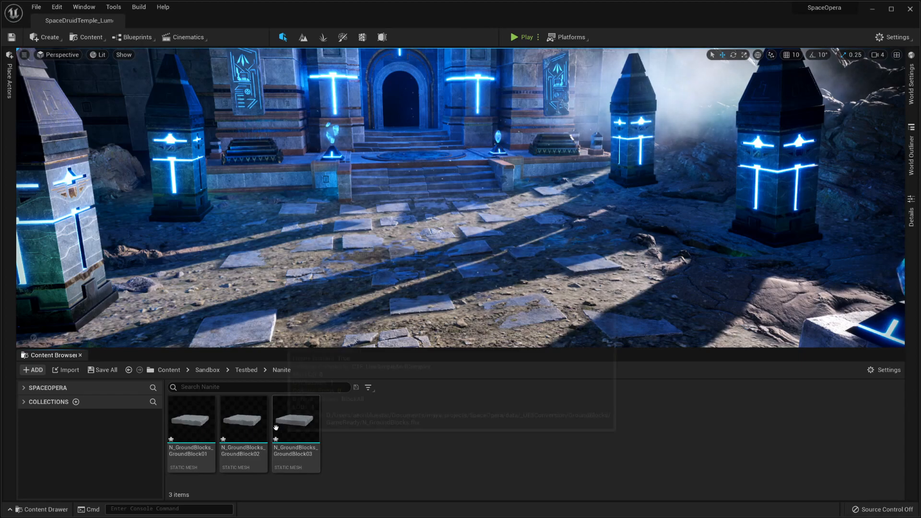
mouse_move(207, 423)
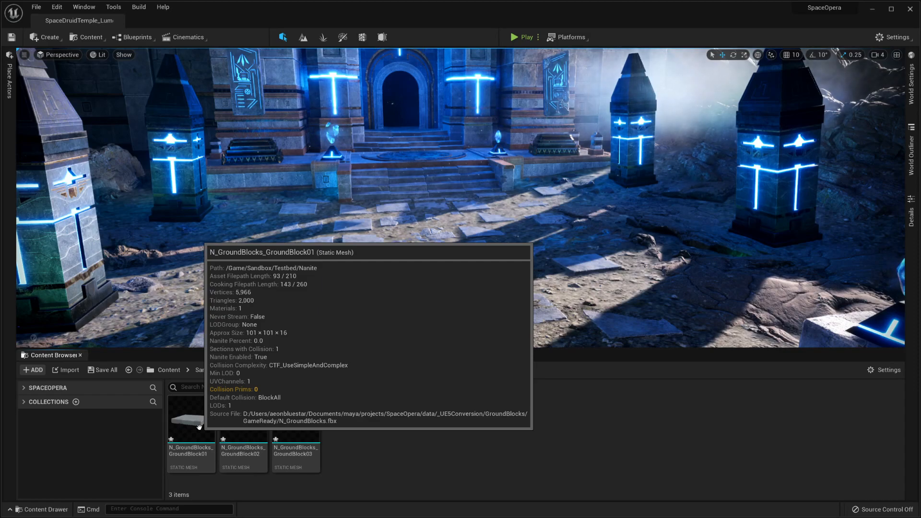
mouse_move(244, 427)
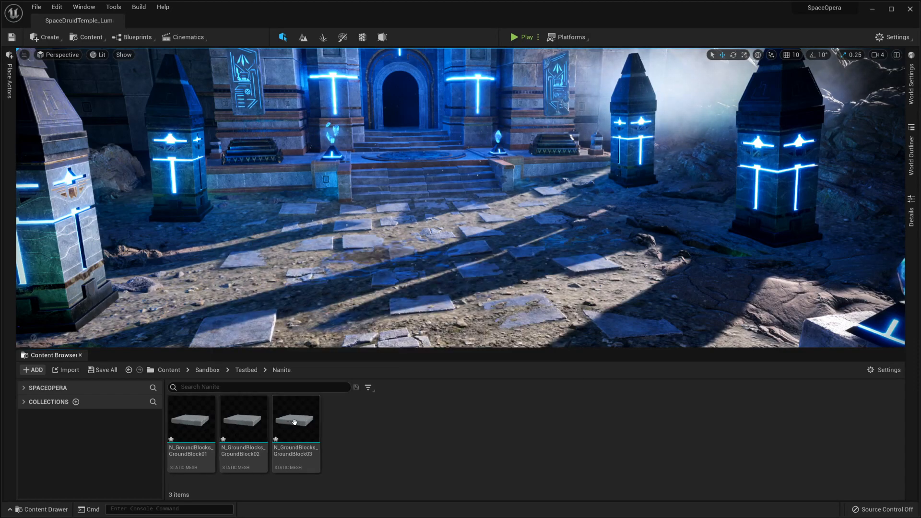
mouse_move(307, 426)
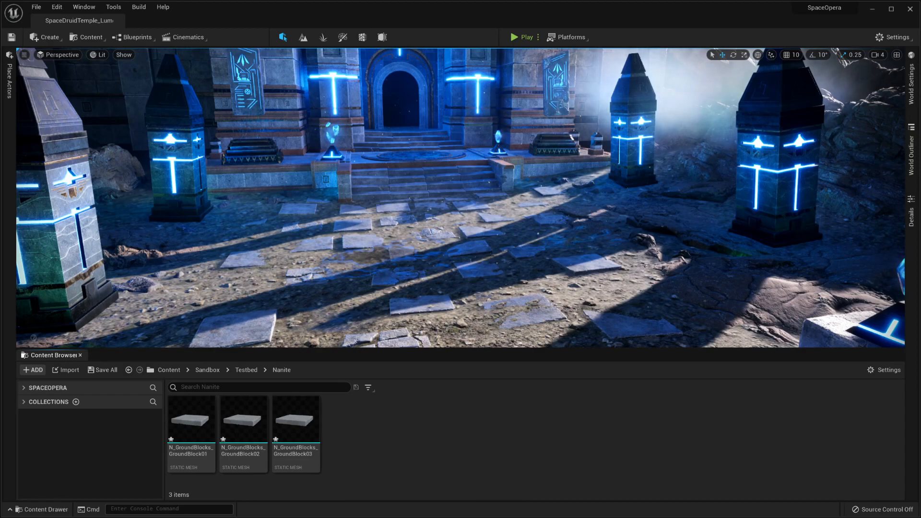
left_click_drag(917, 202, 423, 456)
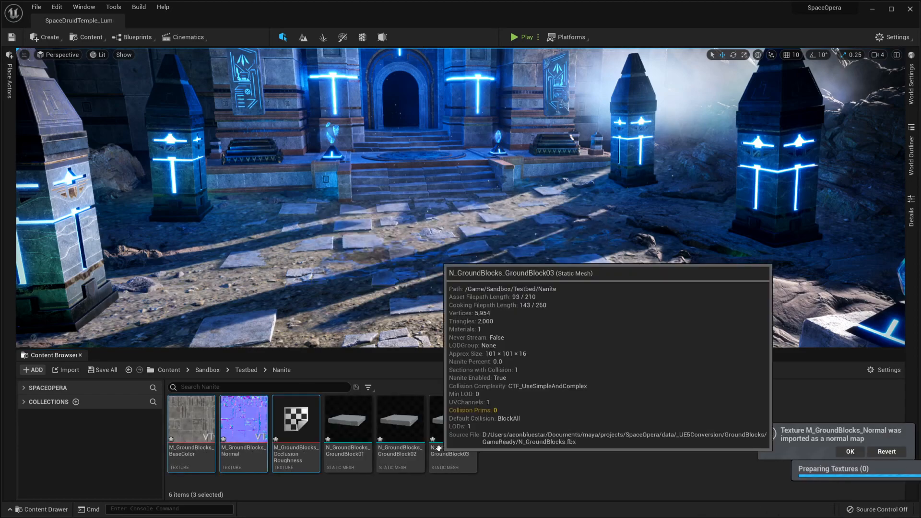
left_click(850, 451)
left_click(641, 444)
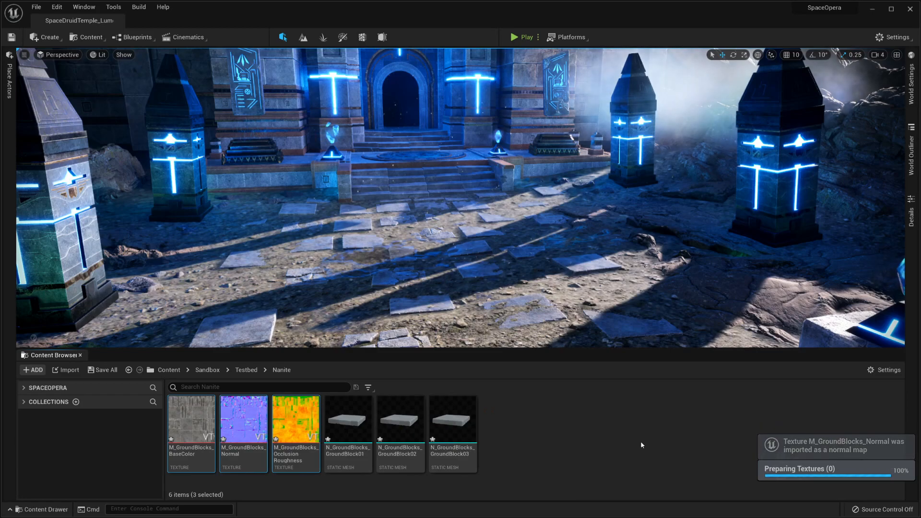
Search the project settings for "virtual" and check the virtual texture support options under Rendering.
mouse_move(297, 445)
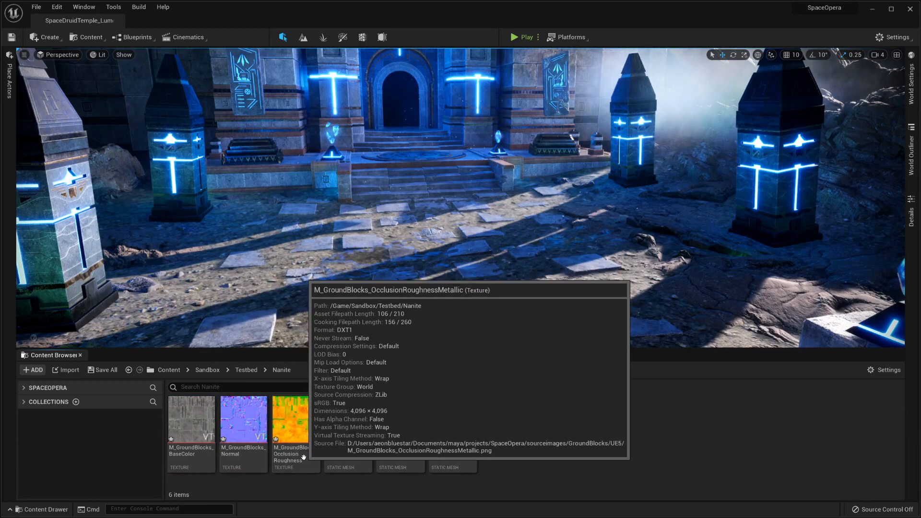
left_click(57, 6)
left_click(110, 141)
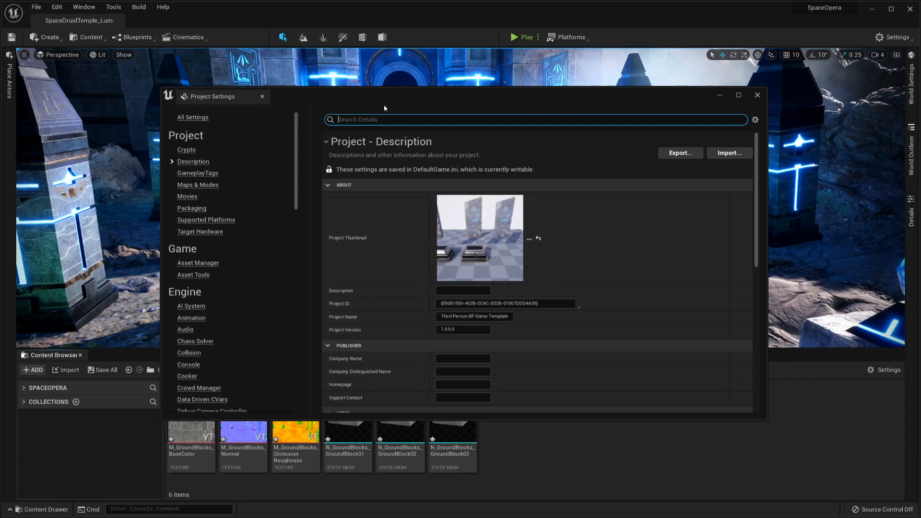
type("virtual")
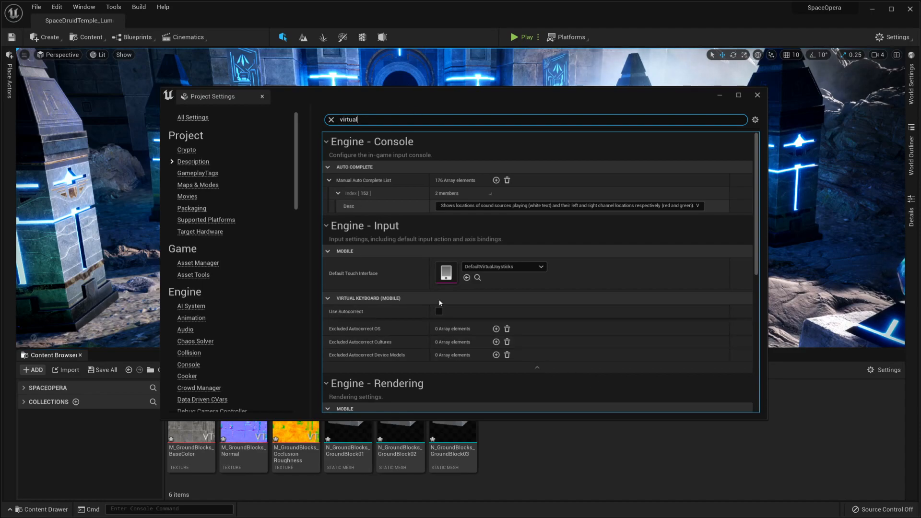
scroll(431, 284, "down", 5)
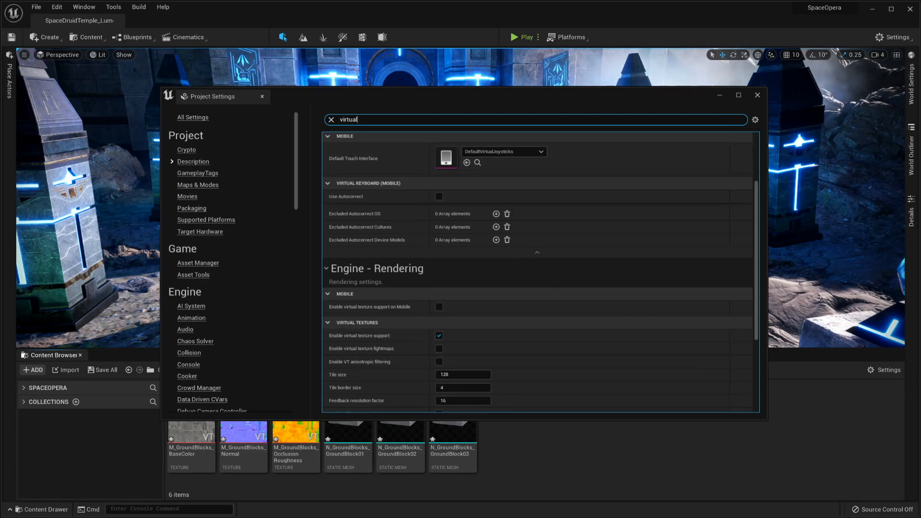
left_click(758, 95)
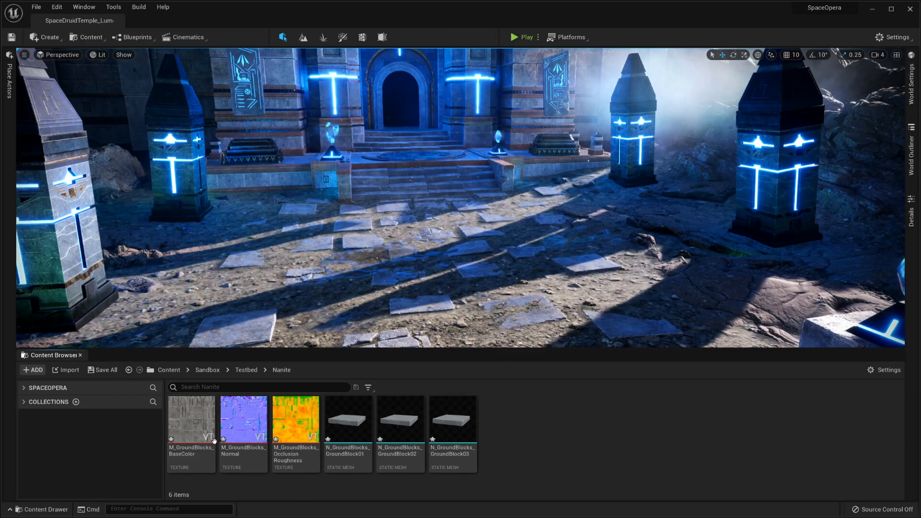
Turn off sRGB for the M_GroundBlocks_OcclusionRoughnessMetallic texture, keep its Default compression, and save it.
left_click(300, 421)
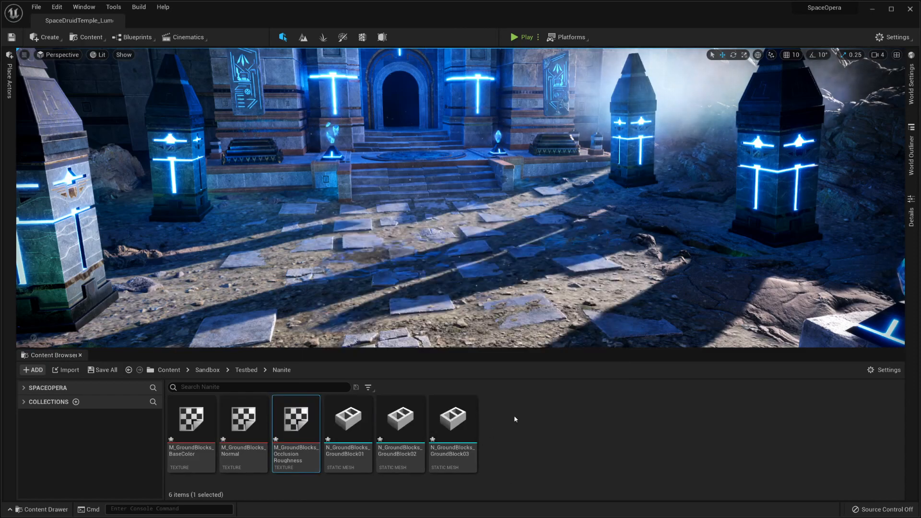
left_click_drag(626, 95, 407, 97)
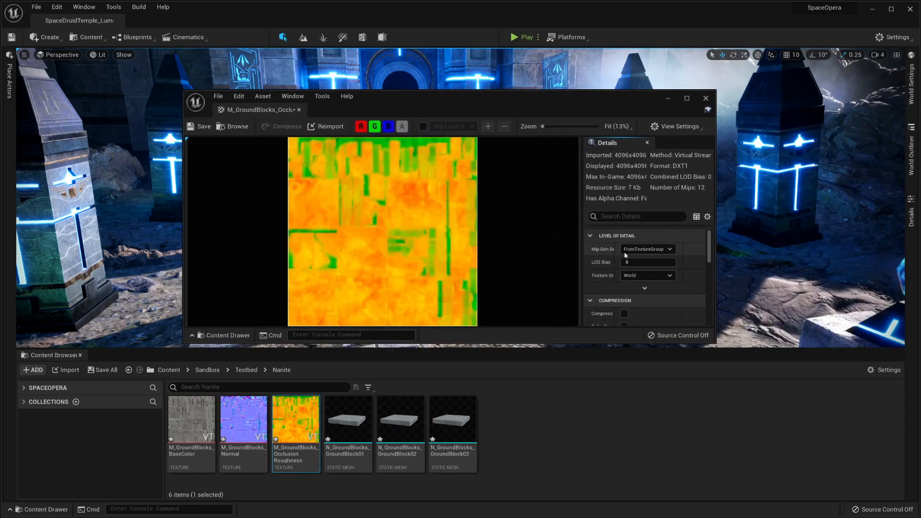
scroll(659, 277, "down", 1)
scroll(660, 278, "down", 2)
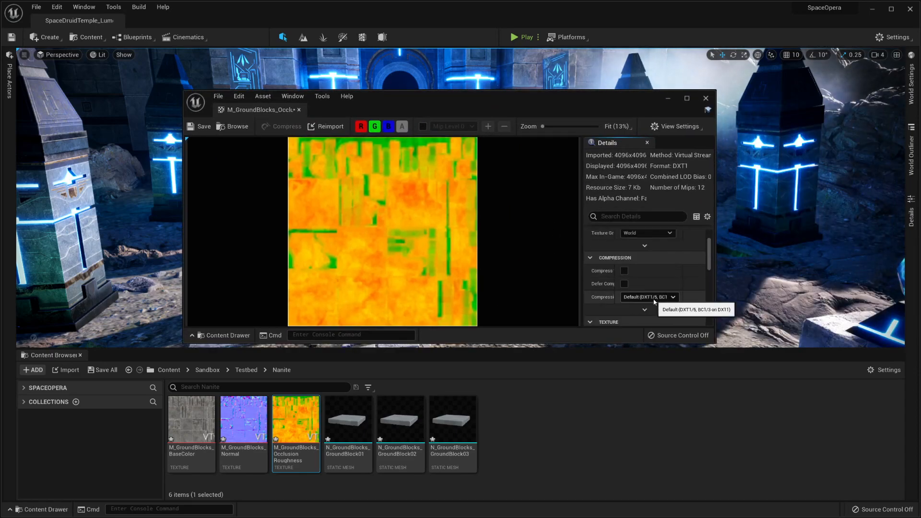
left_click(658, 298)
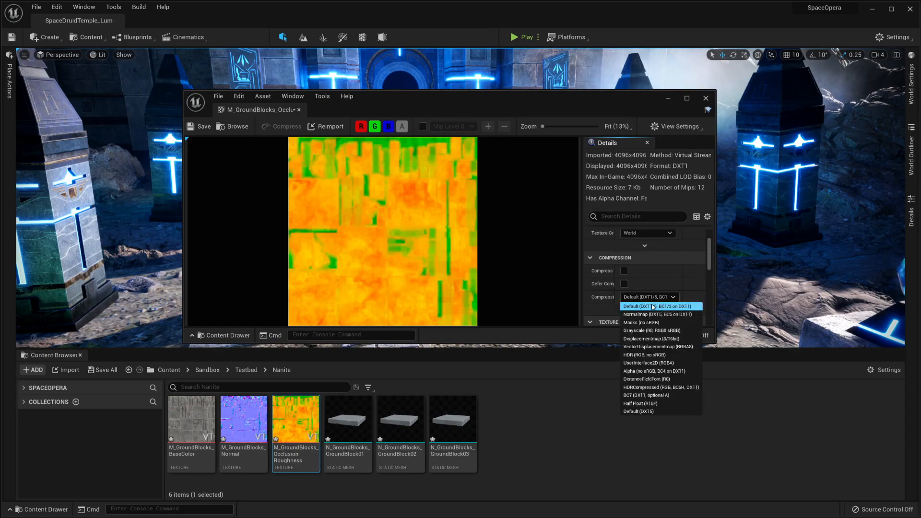
left_click(704, 282)
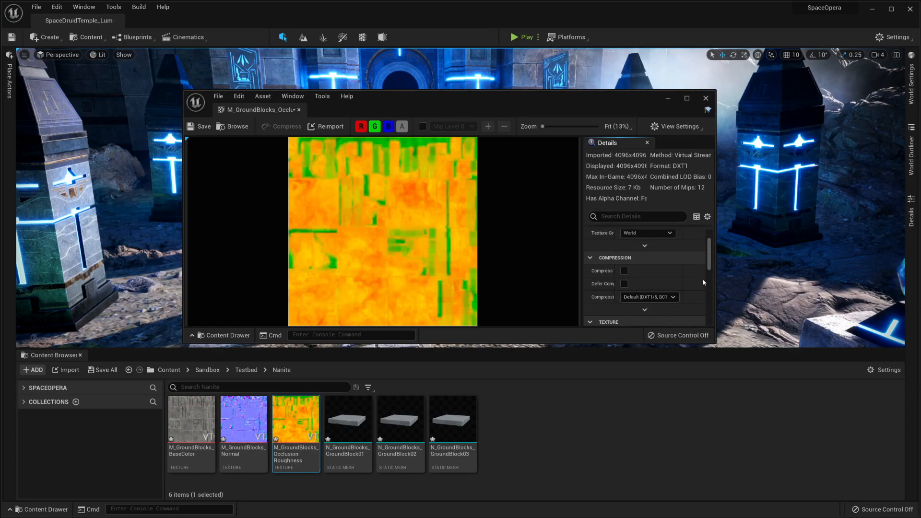
left_click_drag(709, 267, 710, 283)
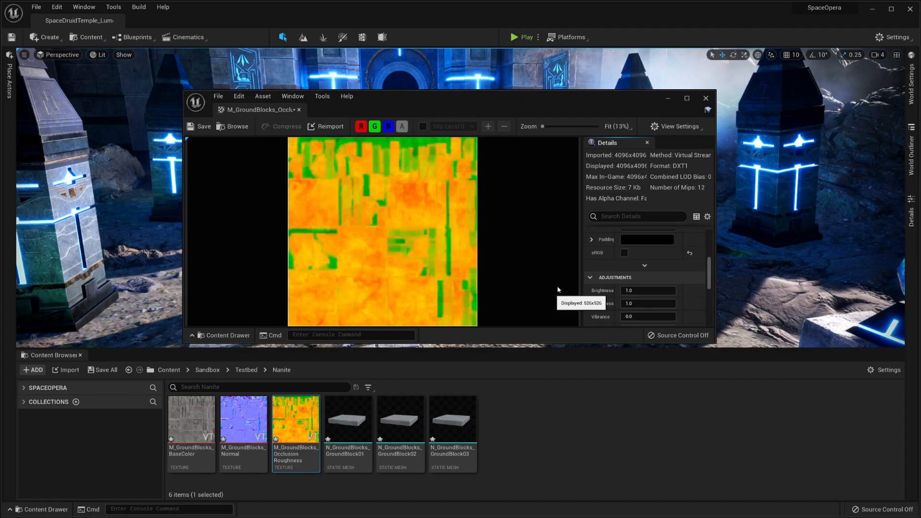
left_click(200, 126)
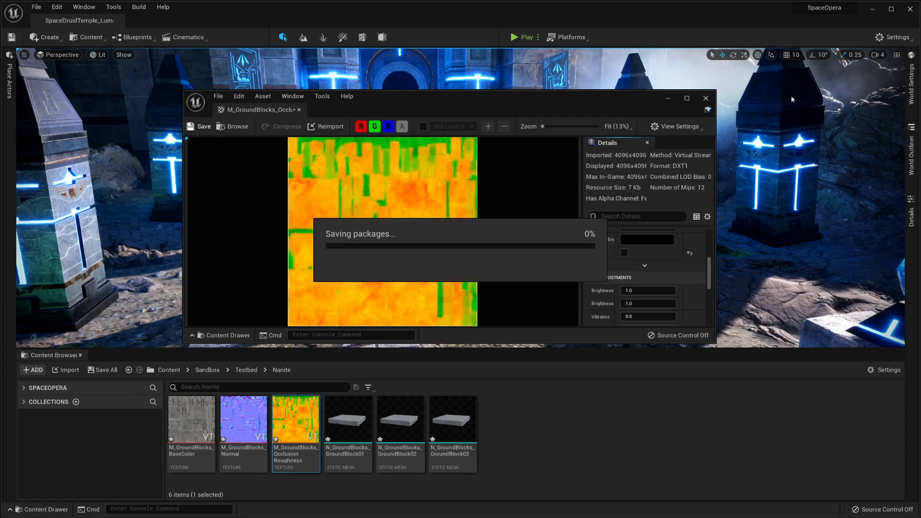
left_click(666, 99)
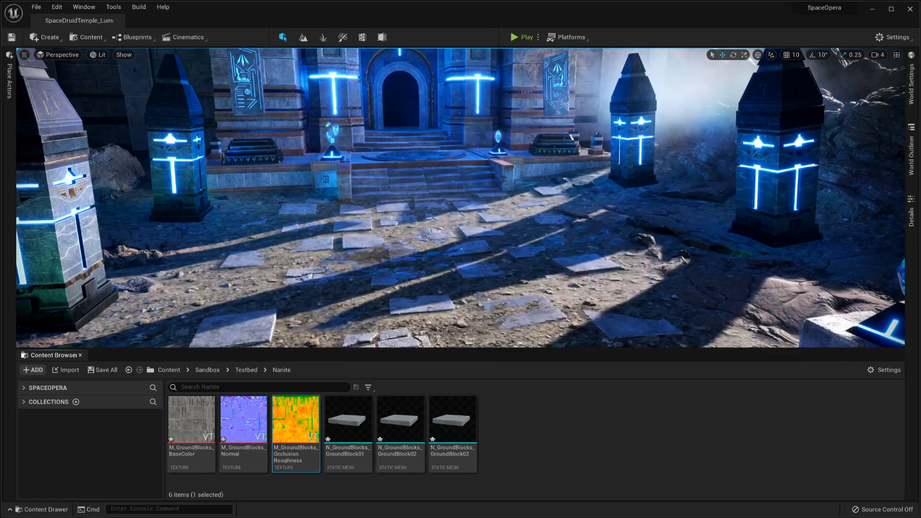
Create a material named M_Groundblocks in the Nanite folder and open its material graph.
right_click(640, 436)
left_click(692, 248)
type("M_Groundblocks")
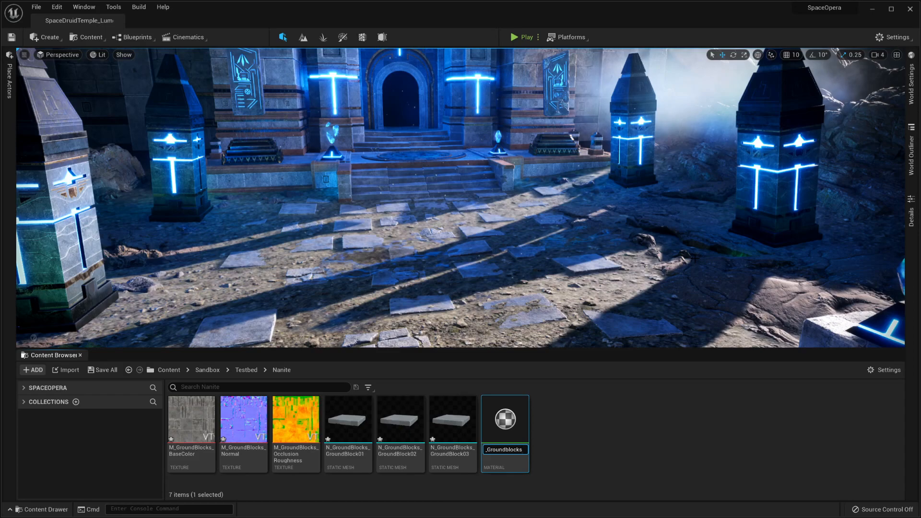
key("Return")
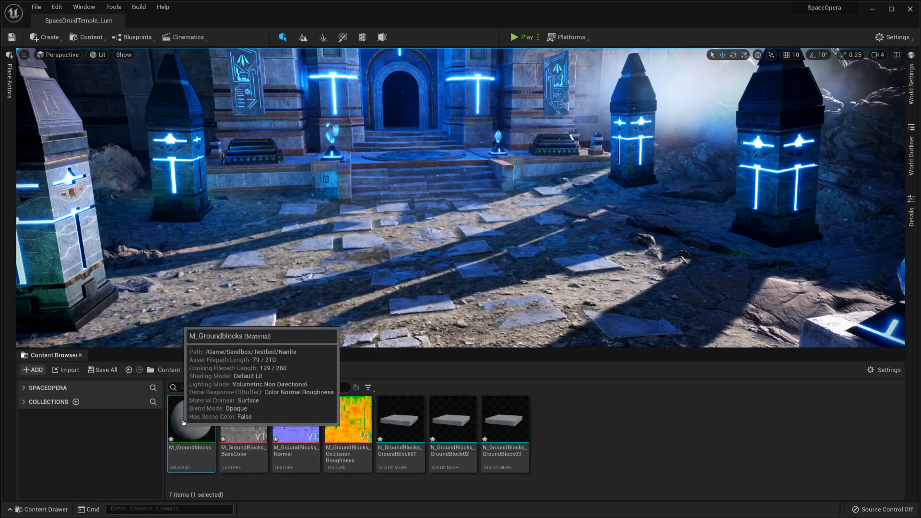
double_click(212, 410)
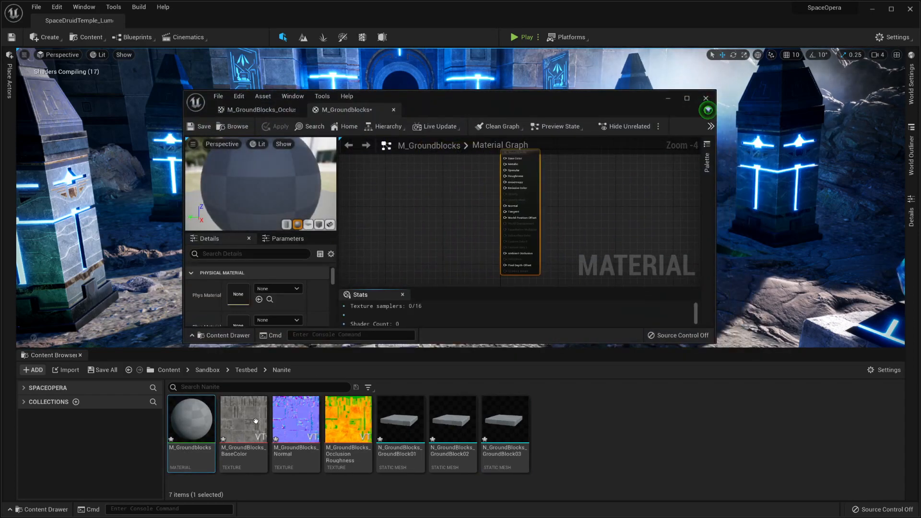
Add the BaseColor, Normal and OcclusionRoughnessMetallic textures to the material graph as texture samples and maximize the material editor.
left_click_drag(243, 418, 379, 177)
left_click_drag(295, 417, 379, 233)
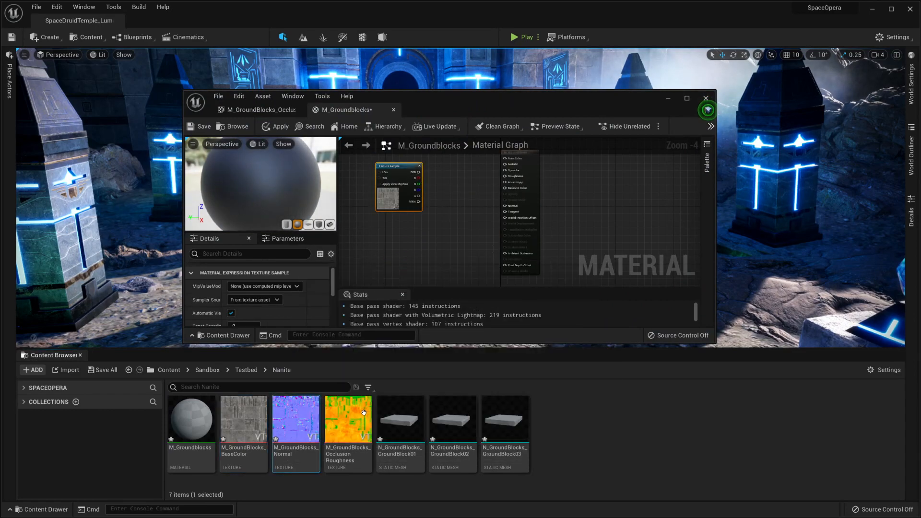
left_click_drag(339, 442, 453, 205)
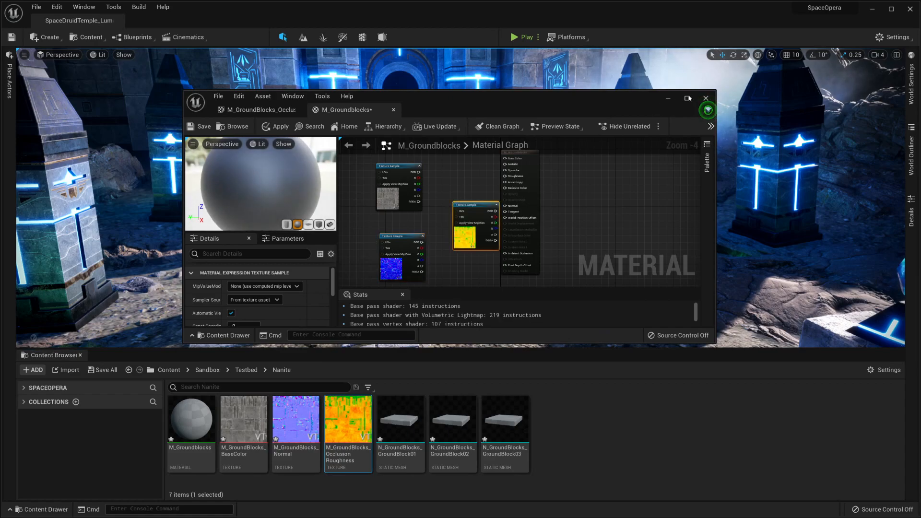
double_click(654, 107)
Space out the texture samples and connect the BaseColor RGB output to Base Color and the Normal RGB output to Normal.
right_click_drag(514, 167, 656, 321)
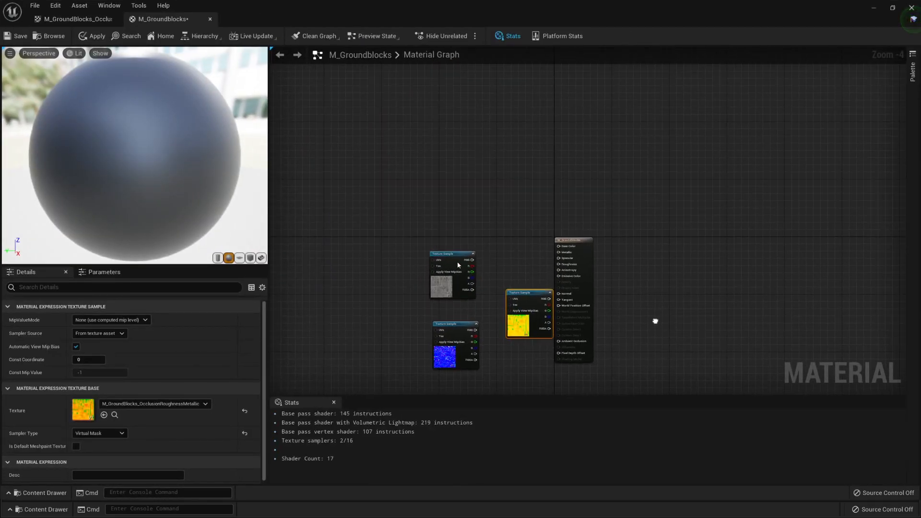
left_click_drag(439, 256, 452, 215)
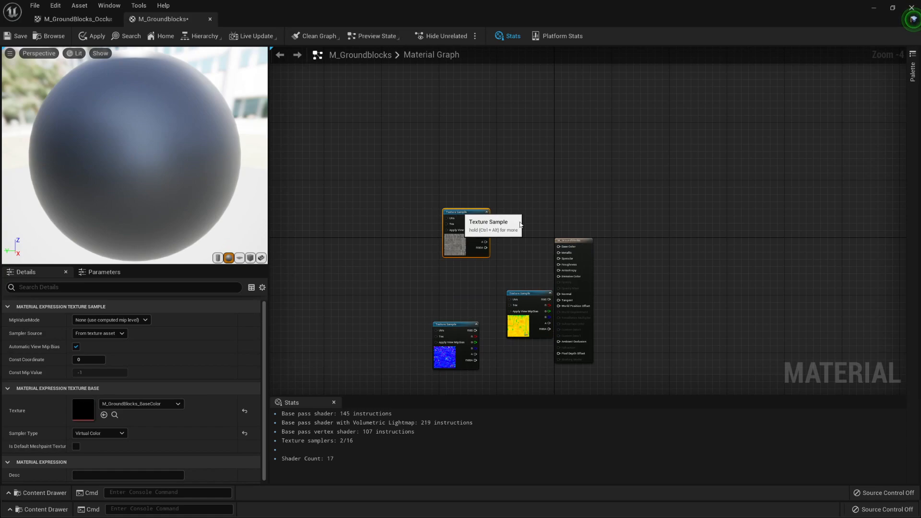
scroll(486, 219, "up", 4)
left_click_drag(446, 218, 605, 283)
right_click_drag(470, 383, 457, 211)
Place the OcclusionRoughnessMetallic sample between the other two and connect its R output to Ambient Occlusion and G to Roughness.
left_click_drag(412, 272, 383, 158)
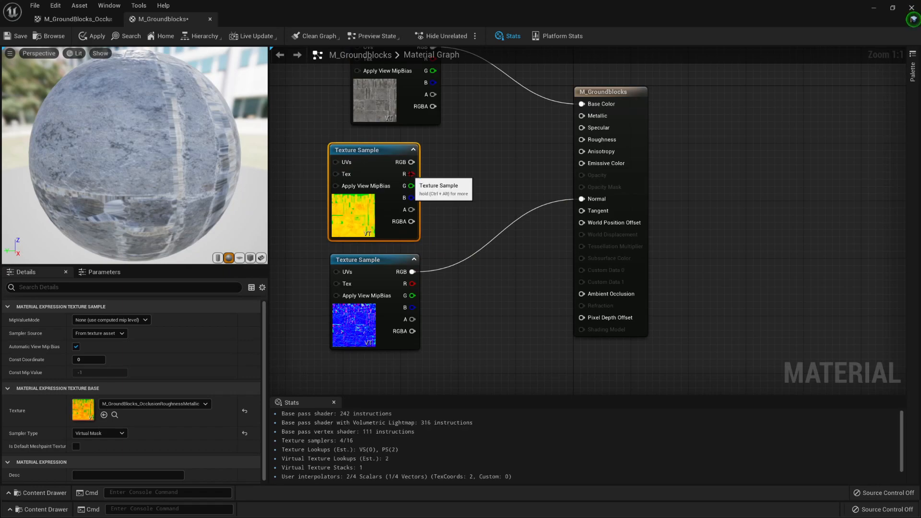
left_click_drag(411, 173, 582, 294)
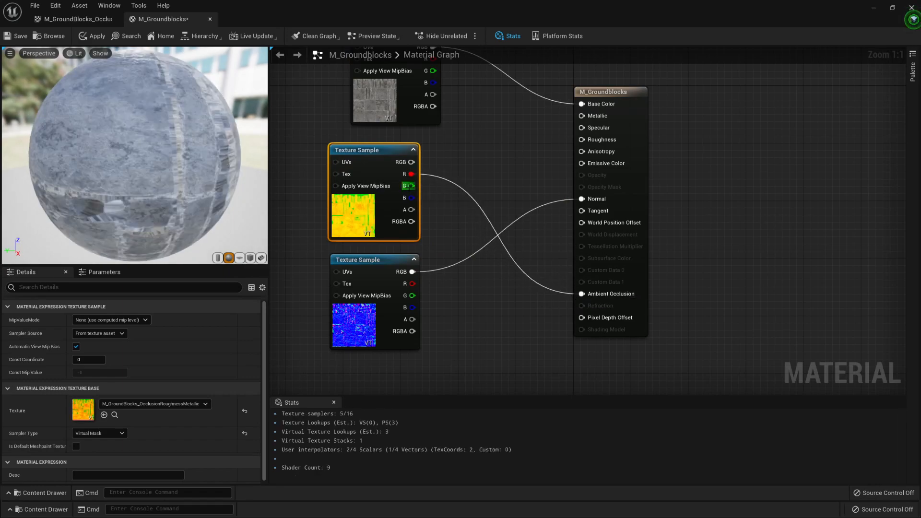
left_click_drag(411, 186, 582, 140)
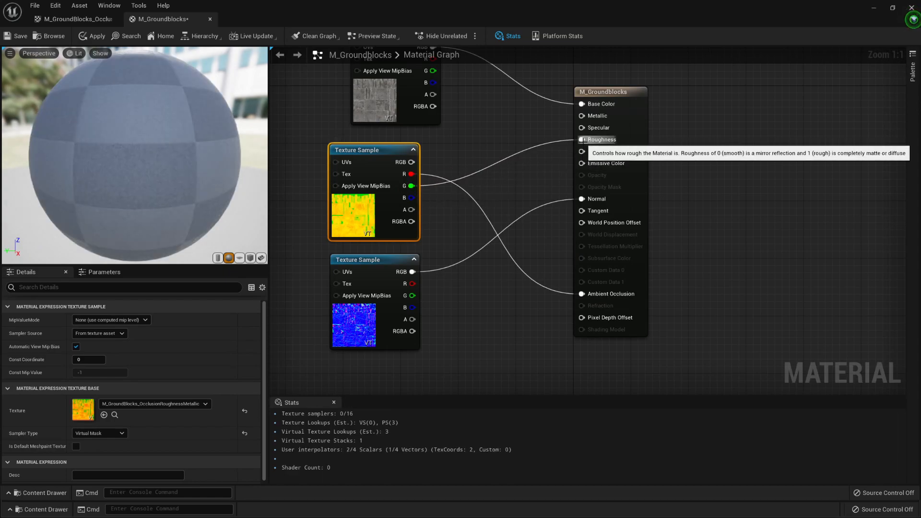
Connect the OcclusionRoughnessMetallic sample's B output to Metallic and apply the material changes.
left_click_drag(411, 197, 582, 116)
left_click(505, 110)
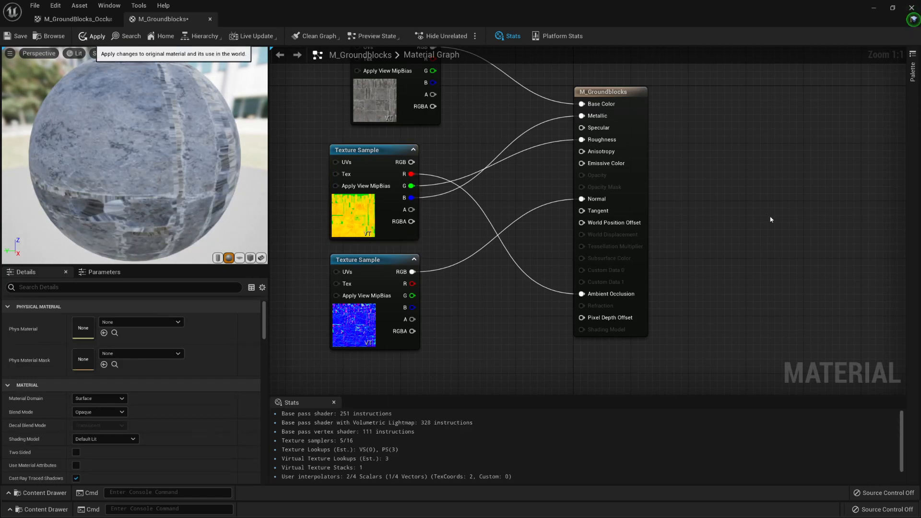
left_click(94, 36)
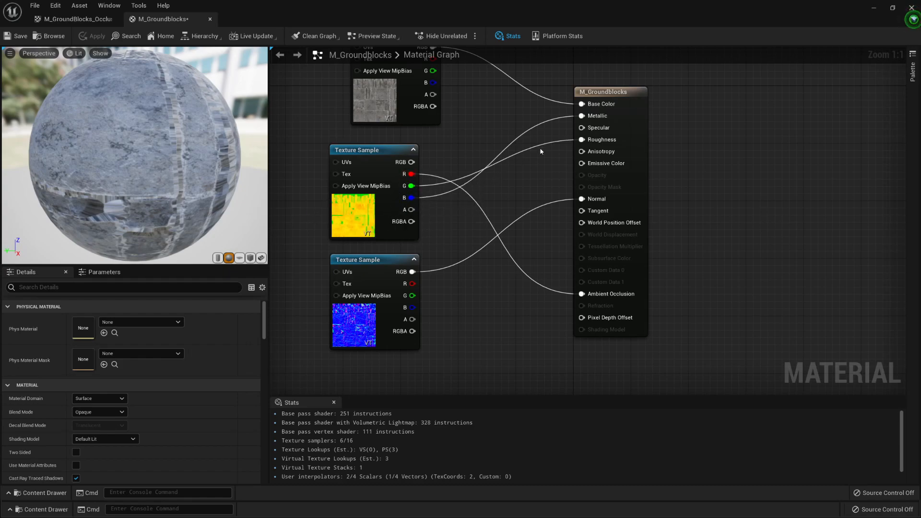
Leave the material editor and create a new level from a template.
left_click(873, 11)
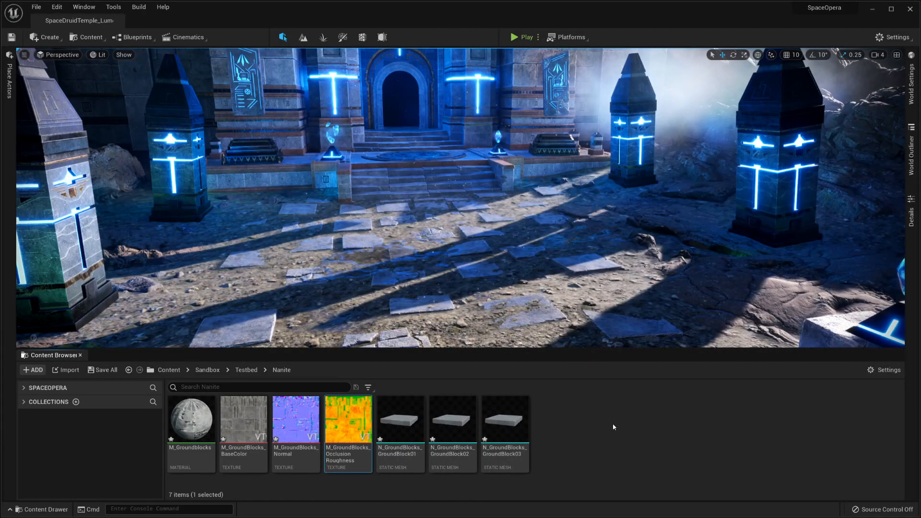
left_click(41, 8)
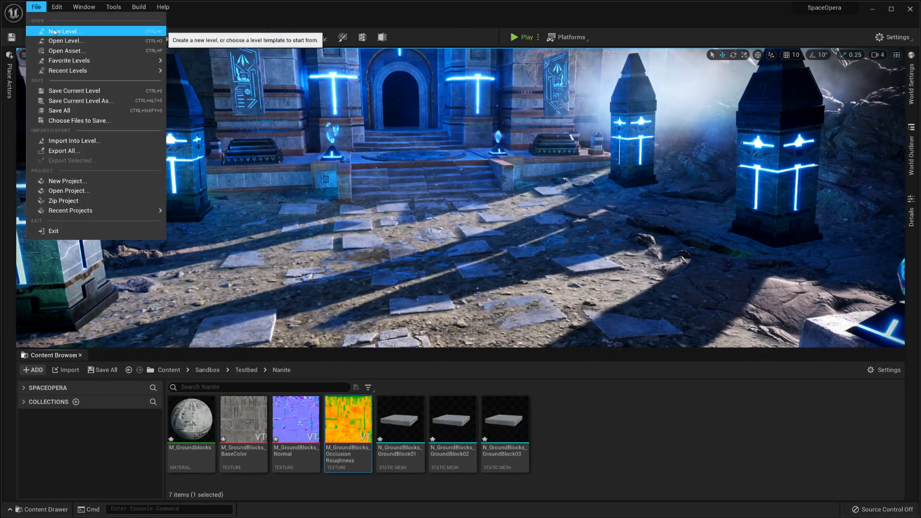
left_click(60, 32)
left_click(394, 217)
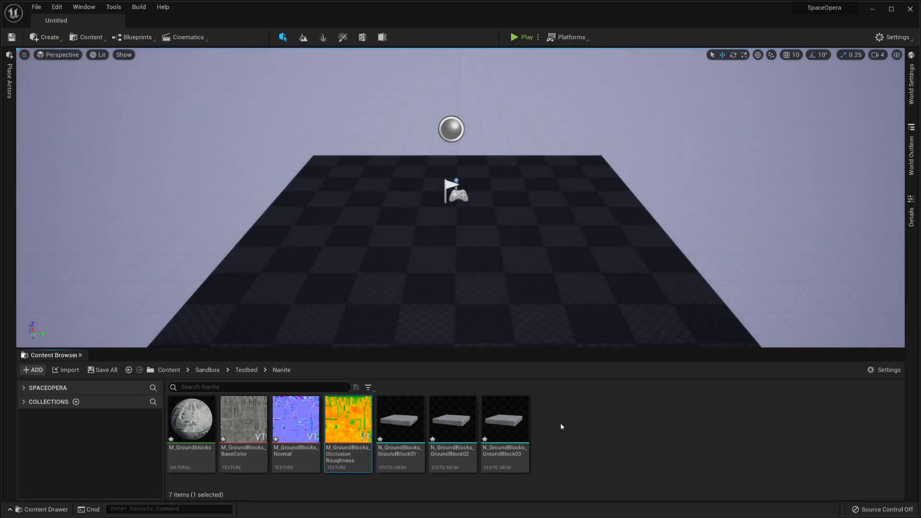
Place the N_GroundBlocks_GroundBlock01 mesh on the new level's floor and frame it.
left_click(405, 400)
left_click_drag(405, 400, 369, 258)
right_click_drag(497, 259, 422, 297)
key("w")
key("f")
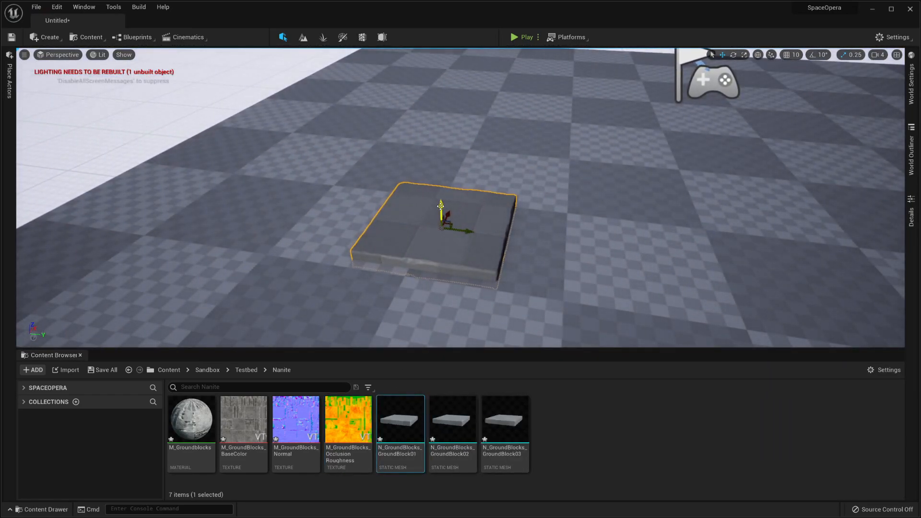
Assign the M_Groundblocks material to the placed ground block, deselect it and inspect the textured surface.
left_click_drag(189, 421, 412, 182)
mouse_move(591, 251)
right_mouse_down()
mouse_move(594, 211)
mouse_move(672, 218)
mouse_move(609, 254)
mouse_move(593, 260)
mouse_move(590, 250)
right_mouse_up()
key("a")
key("w")
key("Escape")
right_click_drag(670, 251, 643, 237)
key("a")
key("s")
key("d")
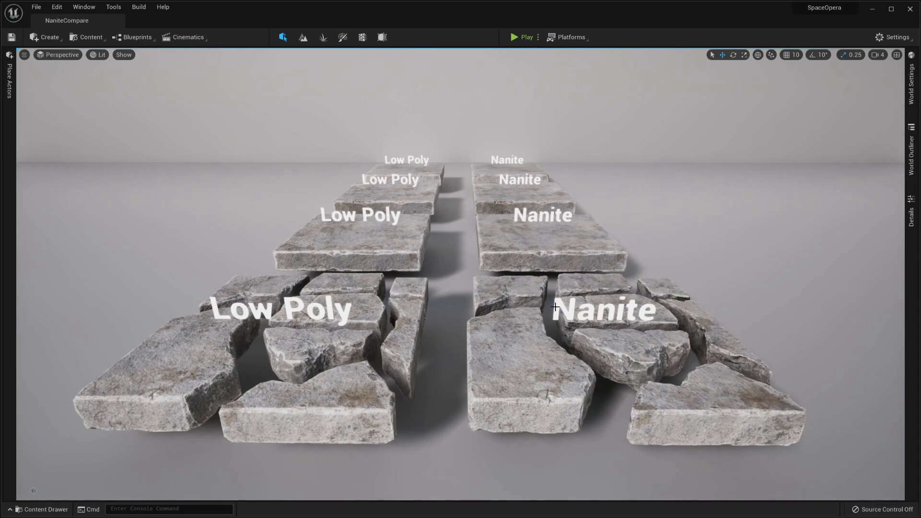
Examine the low-poly broken ground blocks up close in the NaniteCompare level.
right_click_drag(604, 316, 593, 337)
key("w")
key("q")
key("d")
key("w")
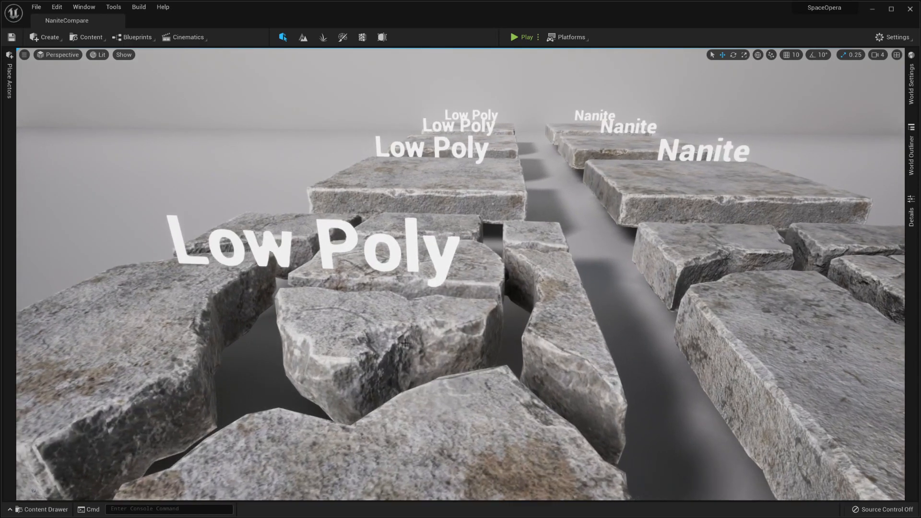
key("e")
mouse_move(395, 381)
right_mouse_down()
mouse_move(392, 397)
mouse_move(394, 381)
right_mouse_up()
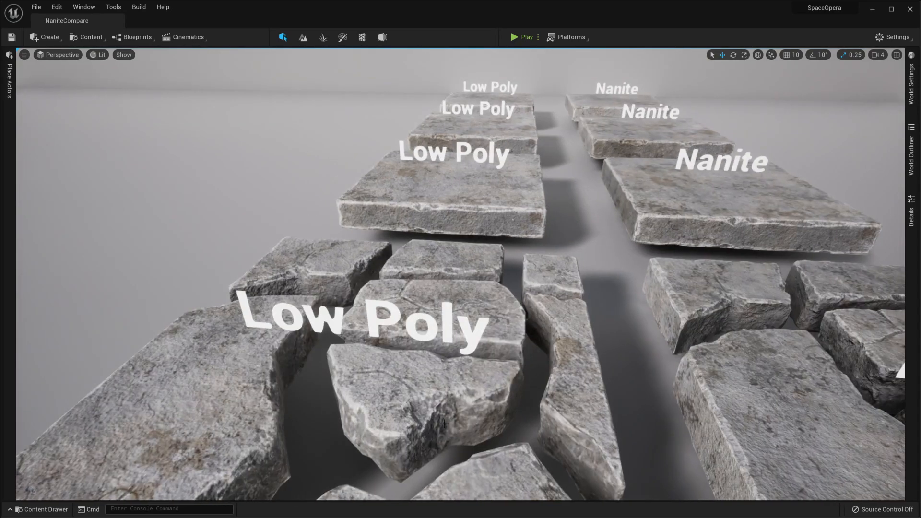
right_click_drag(545, 442, 586, 443)
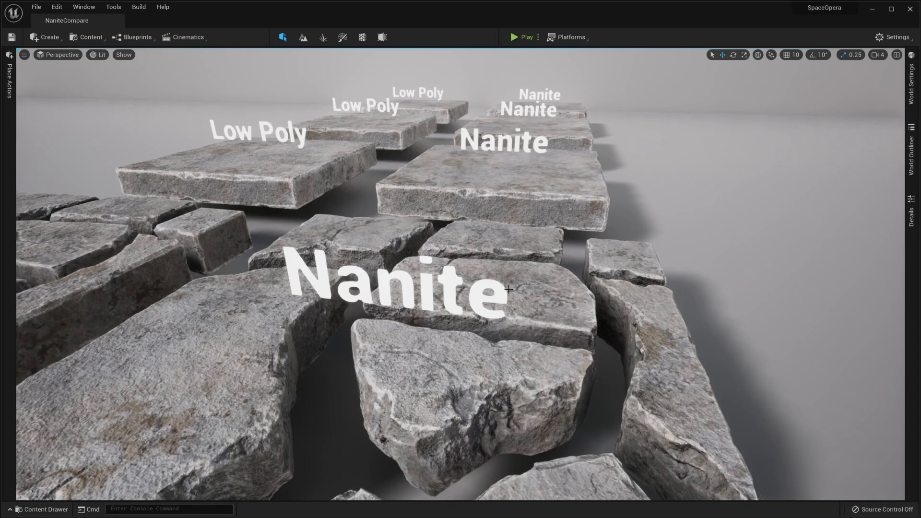
Inspect the Nanite broken blocks' edges and cracks, and compare the rows of intact low-poly and Nanite slabs.
right_click_drag(503, 271, 491, 311)
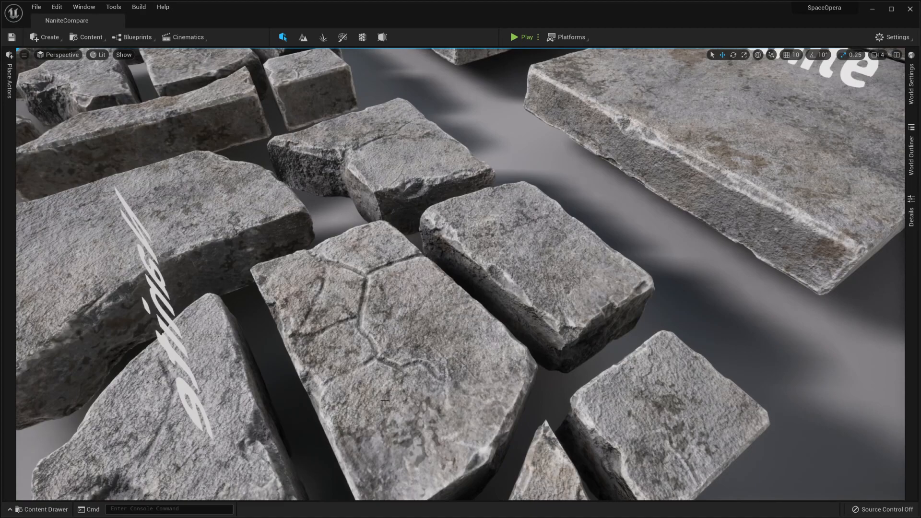
right_click_drag(499, 288, 467, 342)
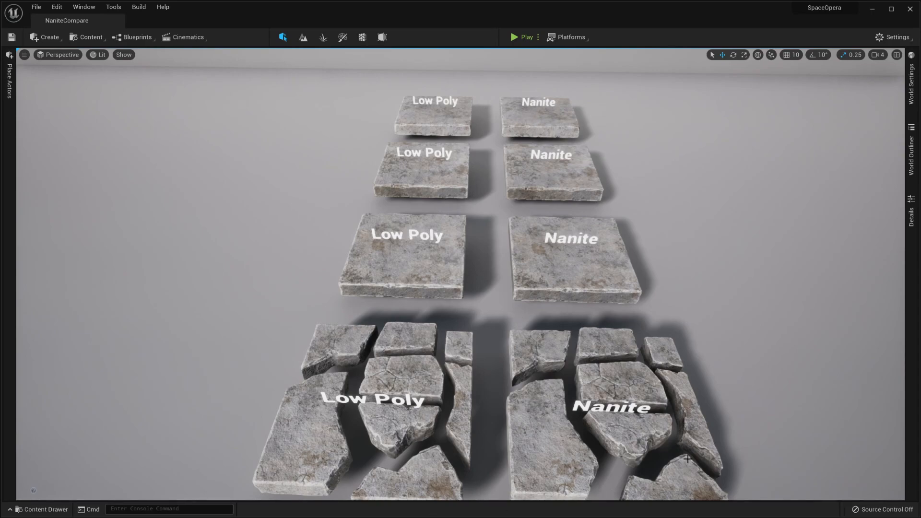
right_click_drag(538, 384, 548, 388)
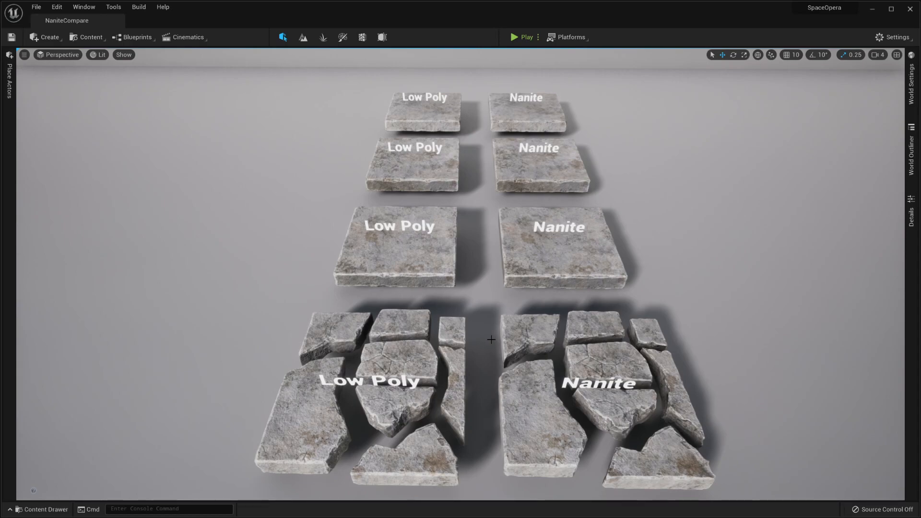
left_click_drag(496, 338, 473, 327)
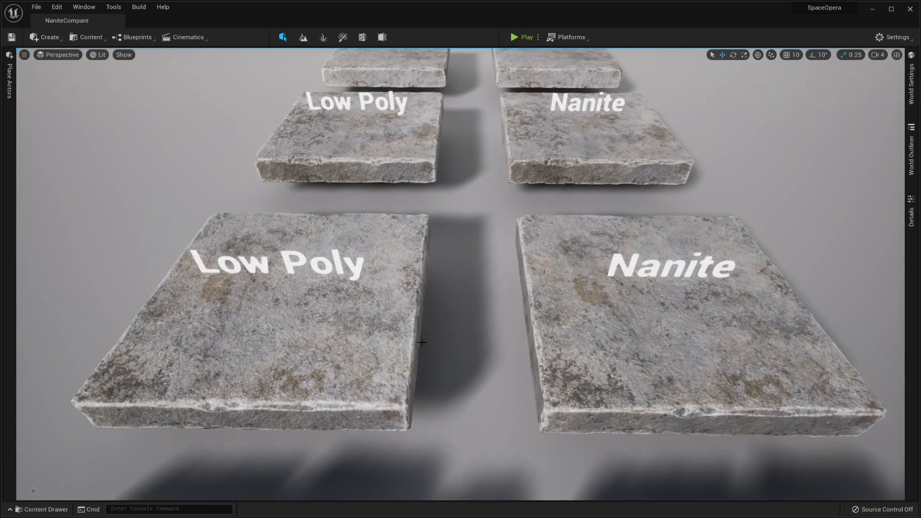
mouse_move(476, 390)
left_mouse_down()
mouse_move(476, 336)
mouse_move(483, 369)
mouse_move(474, 392)
left_mouse_up()
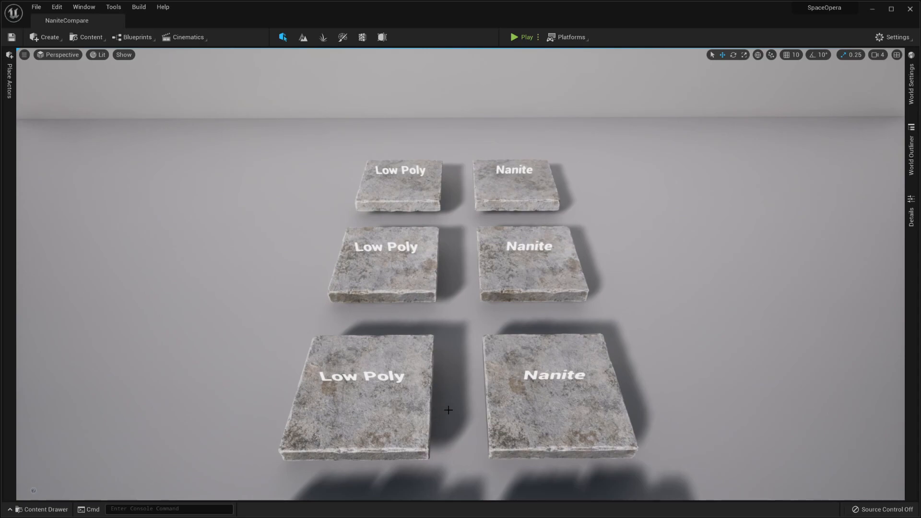
scroll(466, 372, "down", 3)
right_click_drag(471, 350, 440, 379)
key("w")
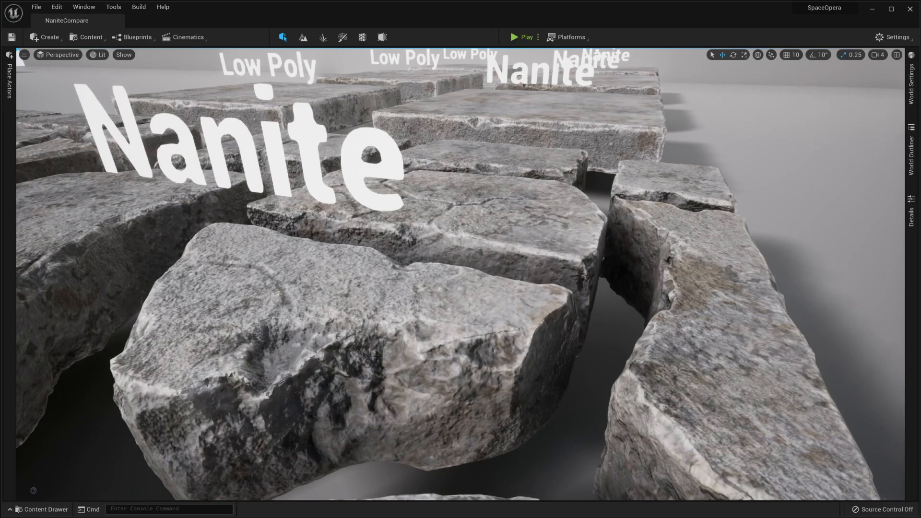
Compare the broken Nanite blocks with their low-poly counterparts up close and from an overview of all rows.
key("s")
mouse_move(382, 349)
right_mouse_down()
mouse_move(408, 351)
mouse_move(391, 314)
mouse_move(410, 315)
mouse_move(406, 300)
mouse_move(384, 345)
right_mouse_up()
key("e")
key("a")
key("a")
key("s")
mouse_move(547, 346)
right_mouse_down()
mouse_move(545, 335)
mouse_move(546, 346)
right_mouse_up()
key("w")
key("s")
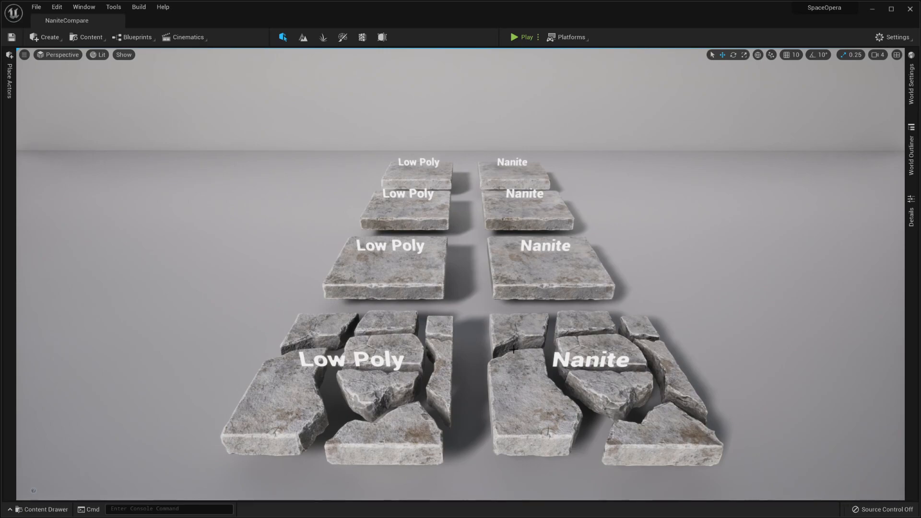
key("2")
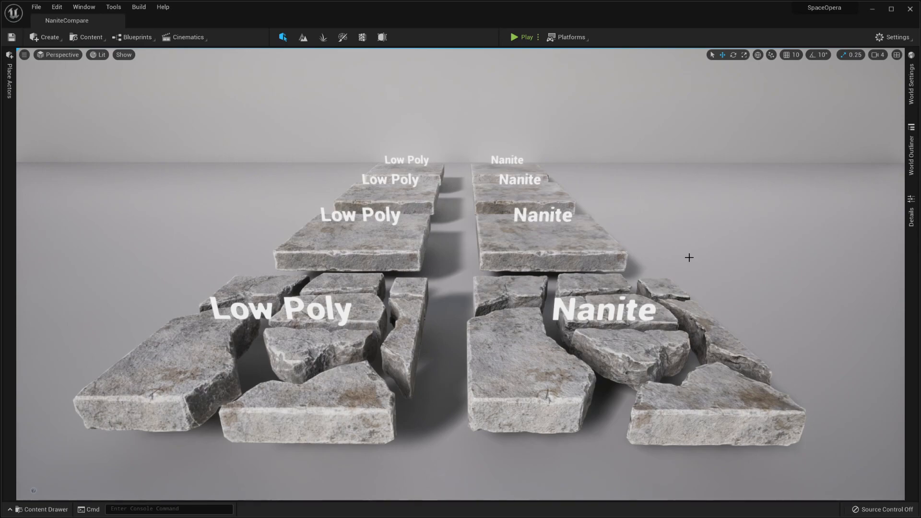
Go to the carved stone tablets and compare the damaged lower areas of the low-poly and Nanite versions up close.
key("2")
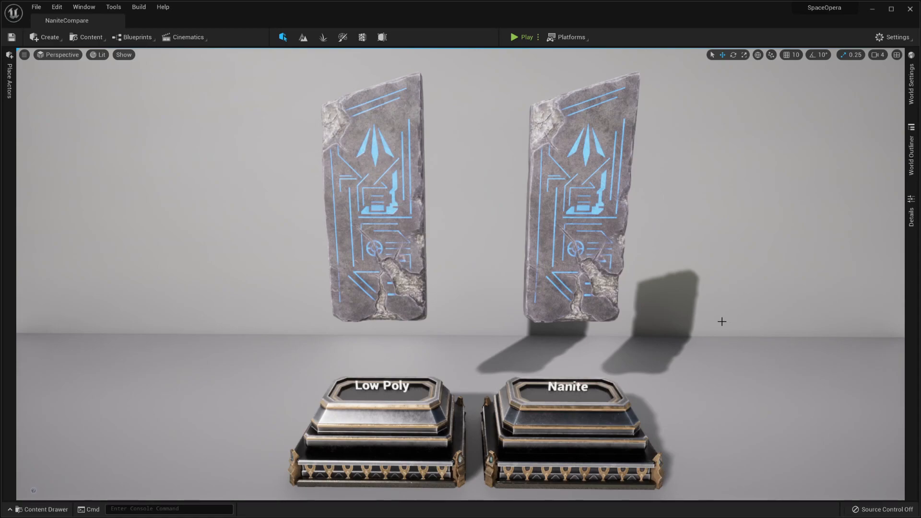
mouse_move(460, 274)
right_mouse_down()
mouse_move(462, 257)
mouse_move(460, 279)
mouse_move(458, 266)
right_mouse_up()
key("w")
key("a")
key("w")
key("a")
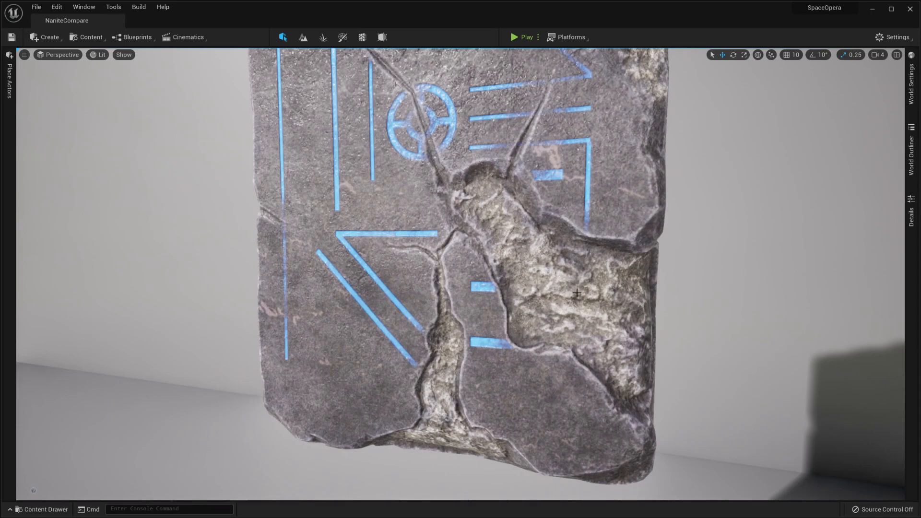
right_click_drag(706, 309, 609, 292)
key("d")
key("w")
key("s")
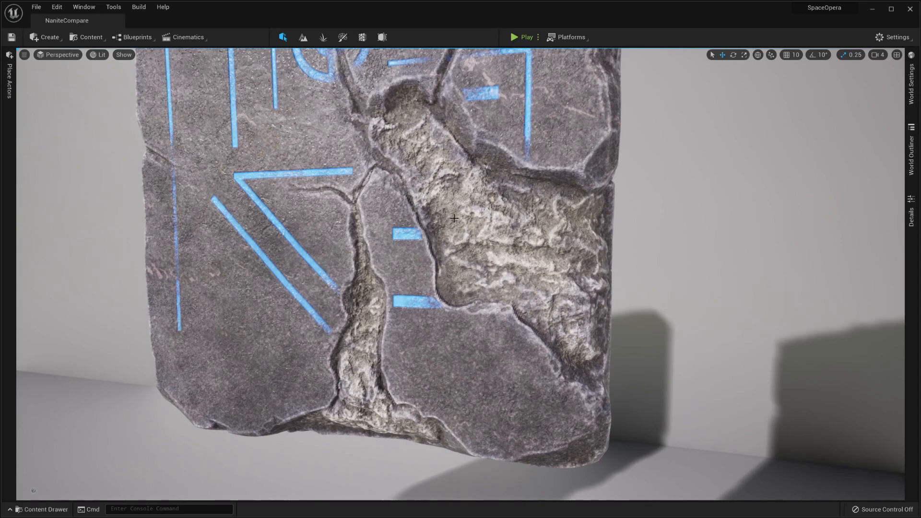
Compare the full low-poly and Nanite tablets side by side from the front and at an angle.
key("s")
right_click_drag(686, 241, 463, 276)
key("a")
key("d")
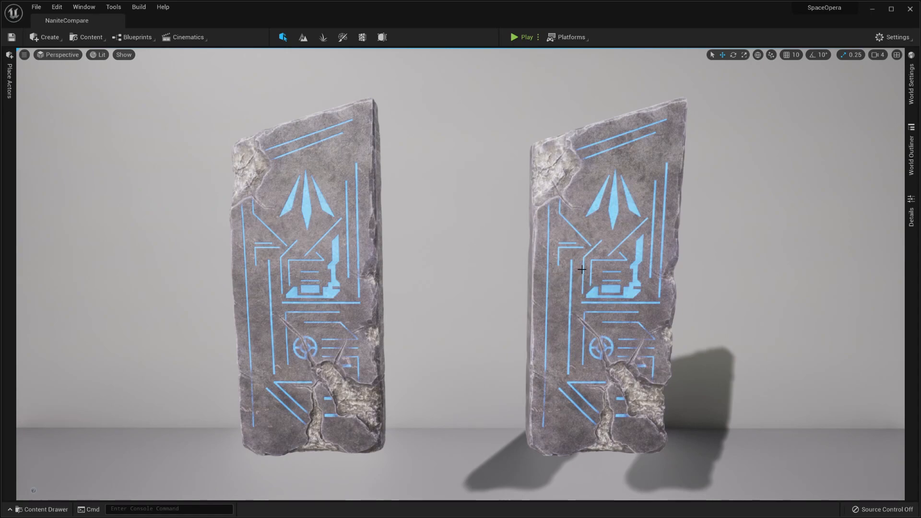
key("a")
right_click_drag(562, 283, 598, 270)
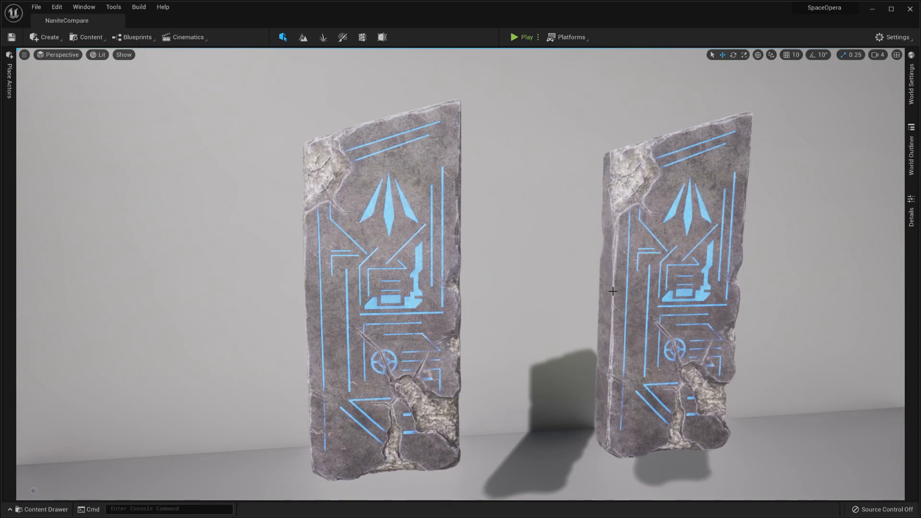
right_click_drag(598, 308, 478, 310)
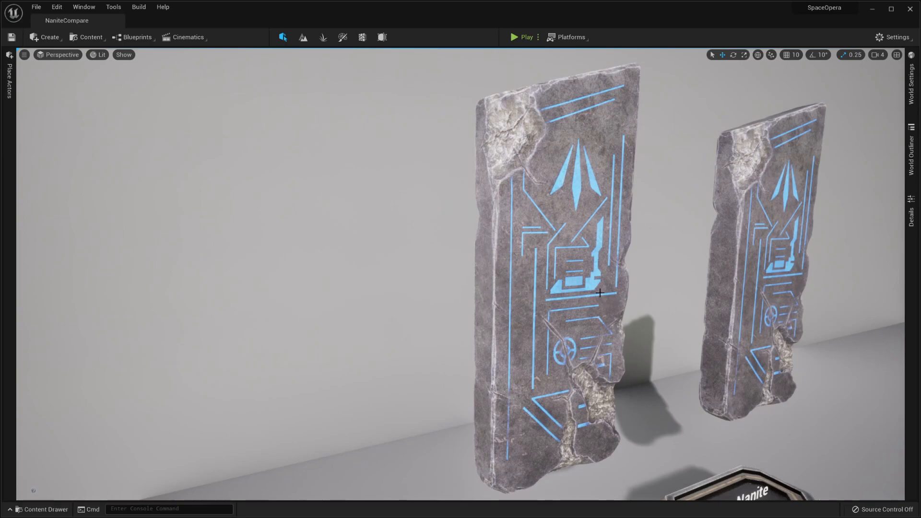
Examine the Nanite tablet's broken lower edge and silhouette from the side.
right_click_drag(461, 274, 457, 270)
right_click_drag(564, 215, 520, 214)
key("d")
right_click_drag(572, 238, 504, 232)
key("w")
key("w")
key("d")
key("s")
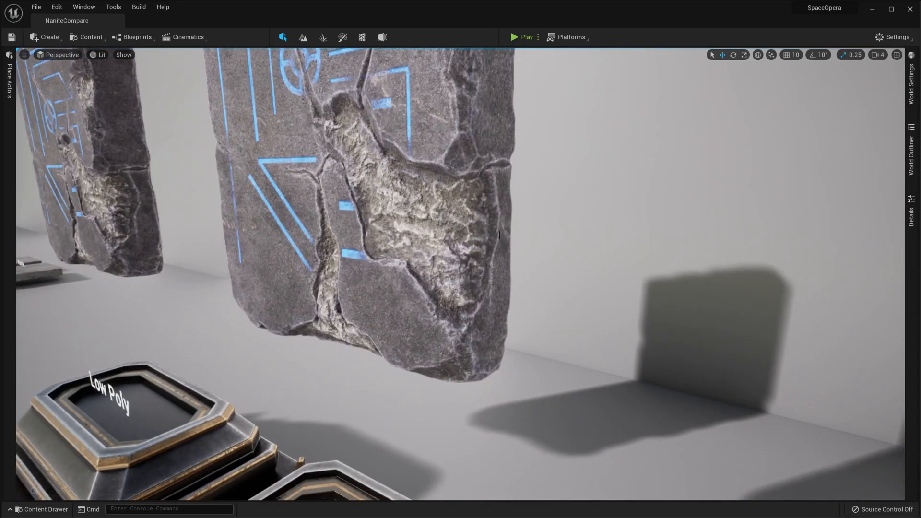